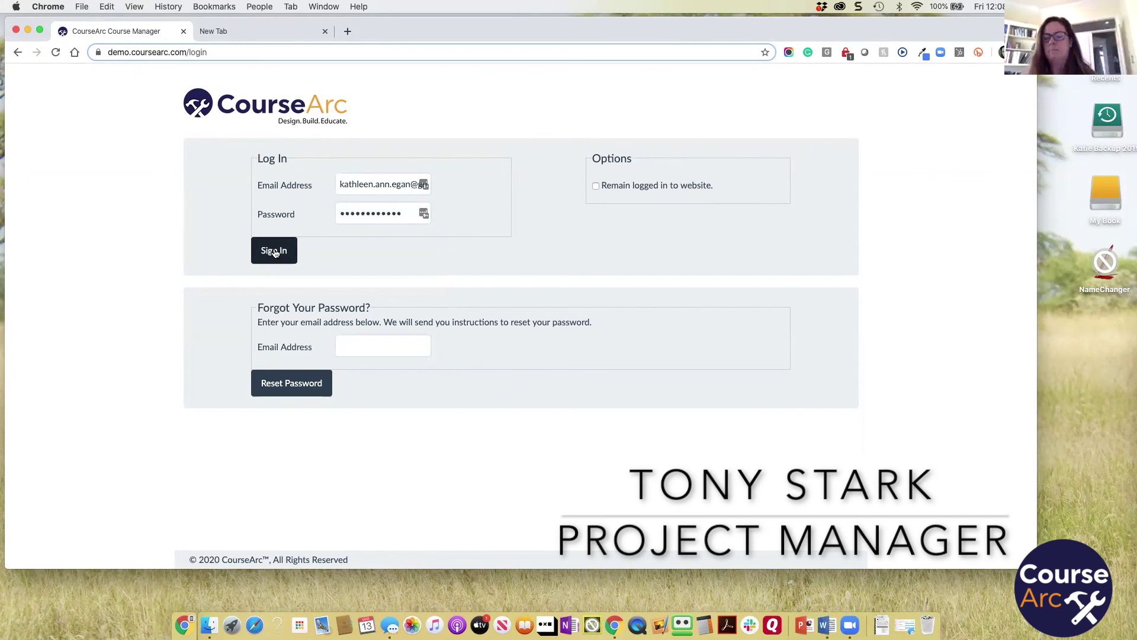
# - Sign in to CourseArc as the administrator to load the Dashboard
pyautogui.click(274, 251)
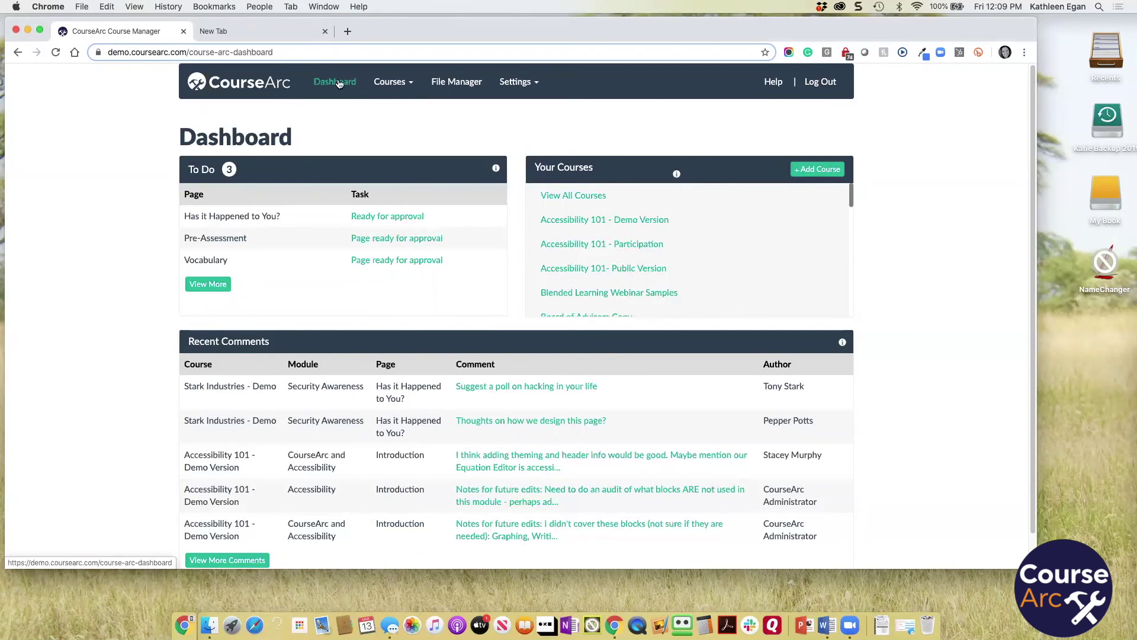
# - Look through the Courses and Settings menus, then open the CourseArc help center in a new tab
pyautogui.click(395, 83)
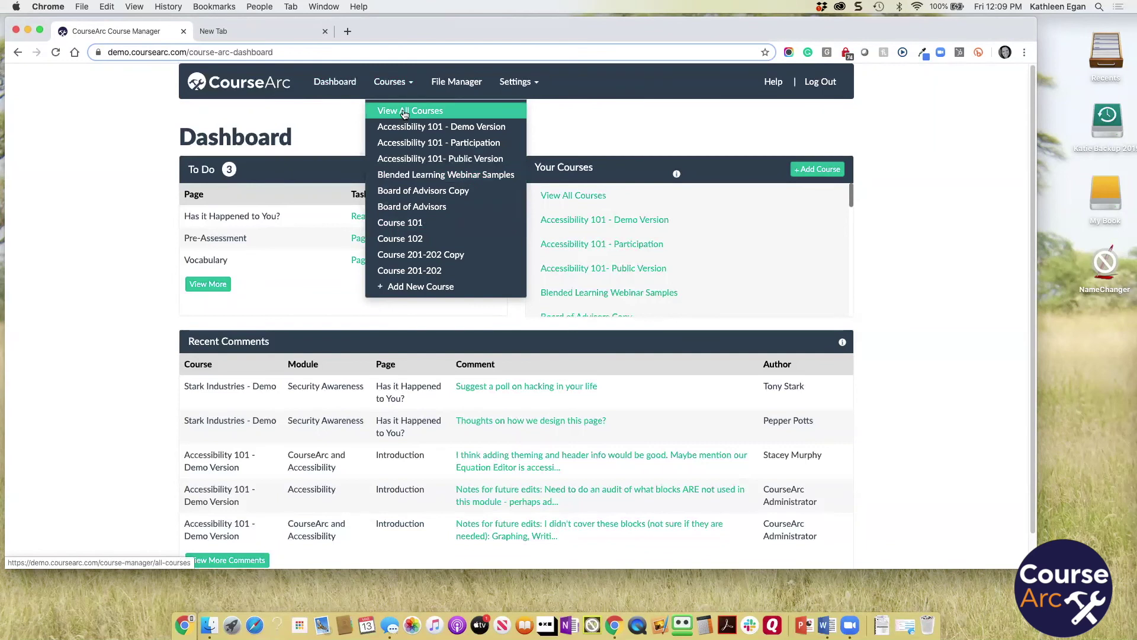
pyautogui.moveTo(390, 87)
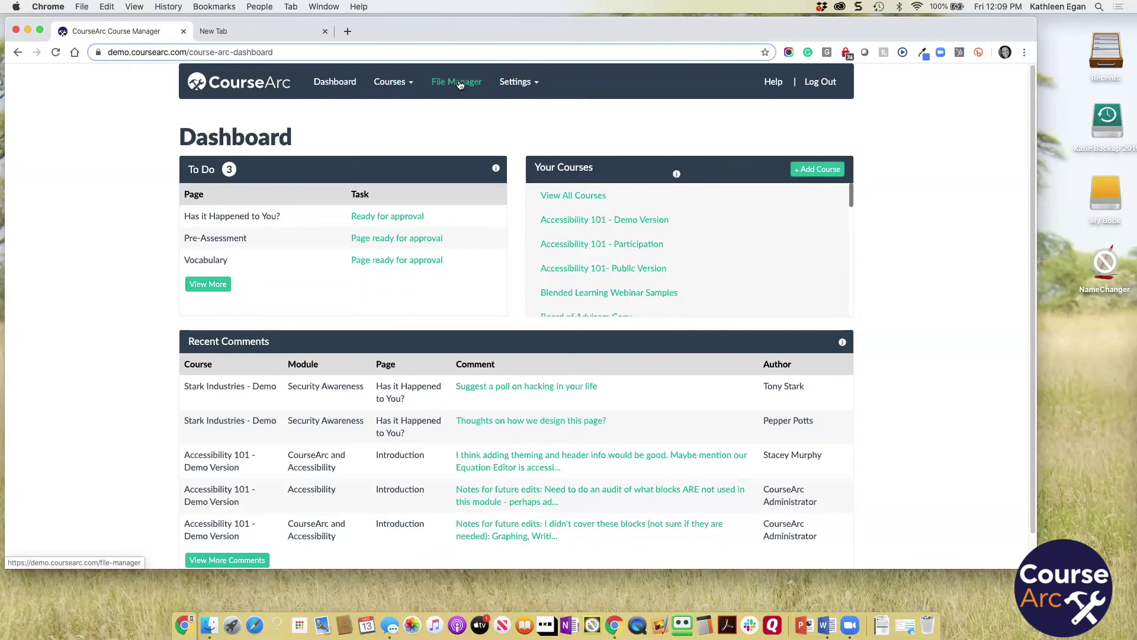
pyautogui.click(520, 84)
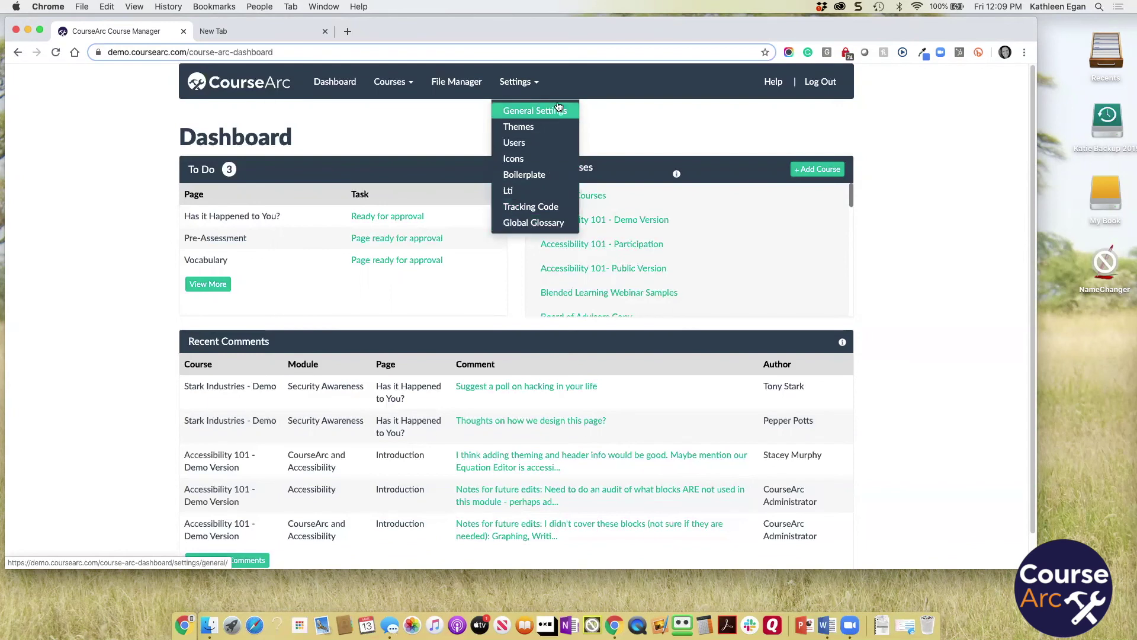
pyautogui.moveTo(526, 86)
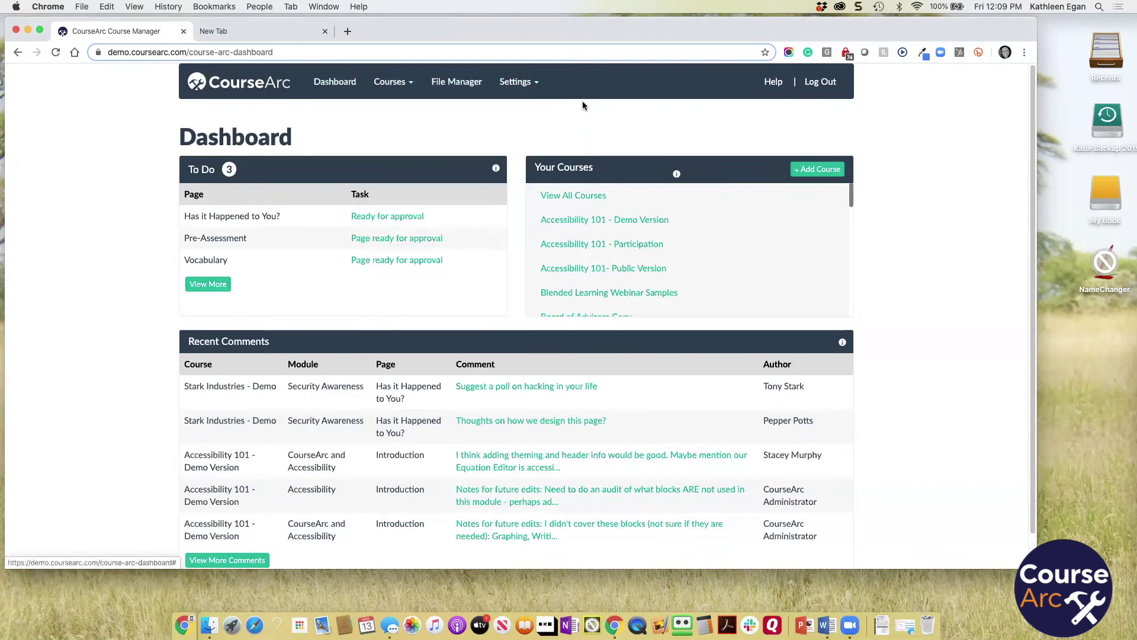
pyautogui.click(775, 82)
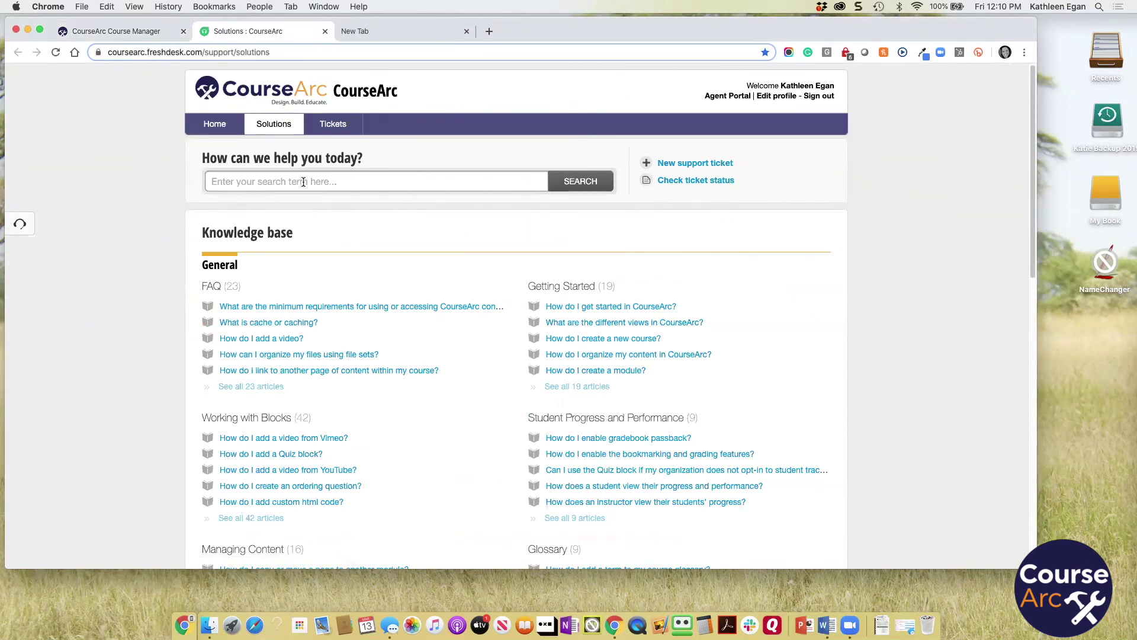
# - Search the help center for 'user role' and read 'How do I add a user role to a course?'
pyautogui.click(271, 180)
pyautogui.write('user role')
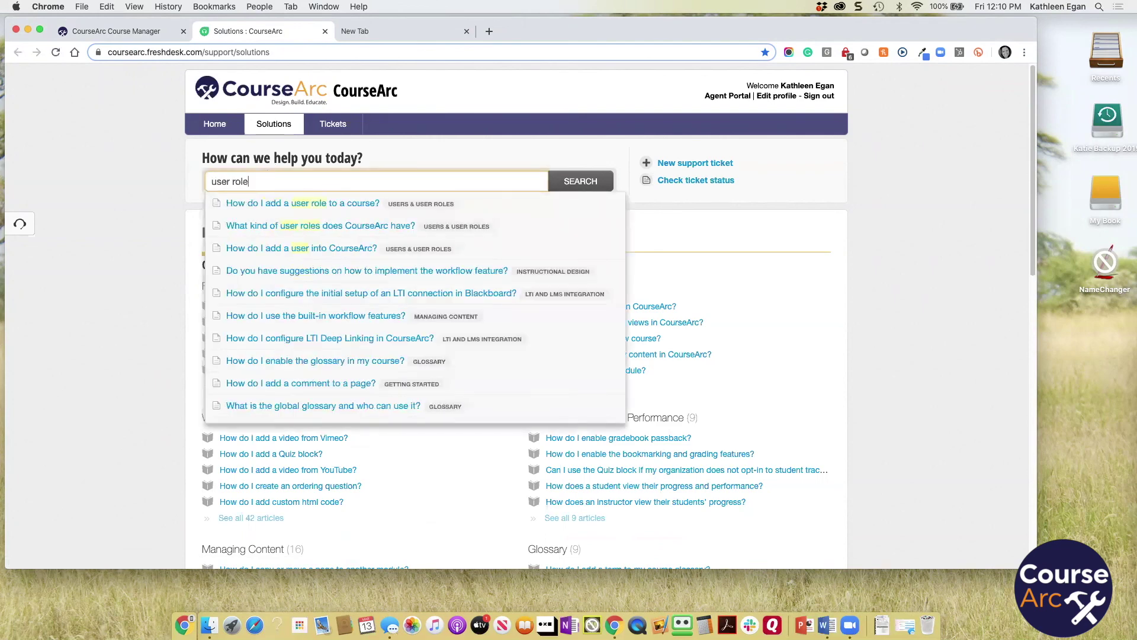
pyautogui.click(258, 205)
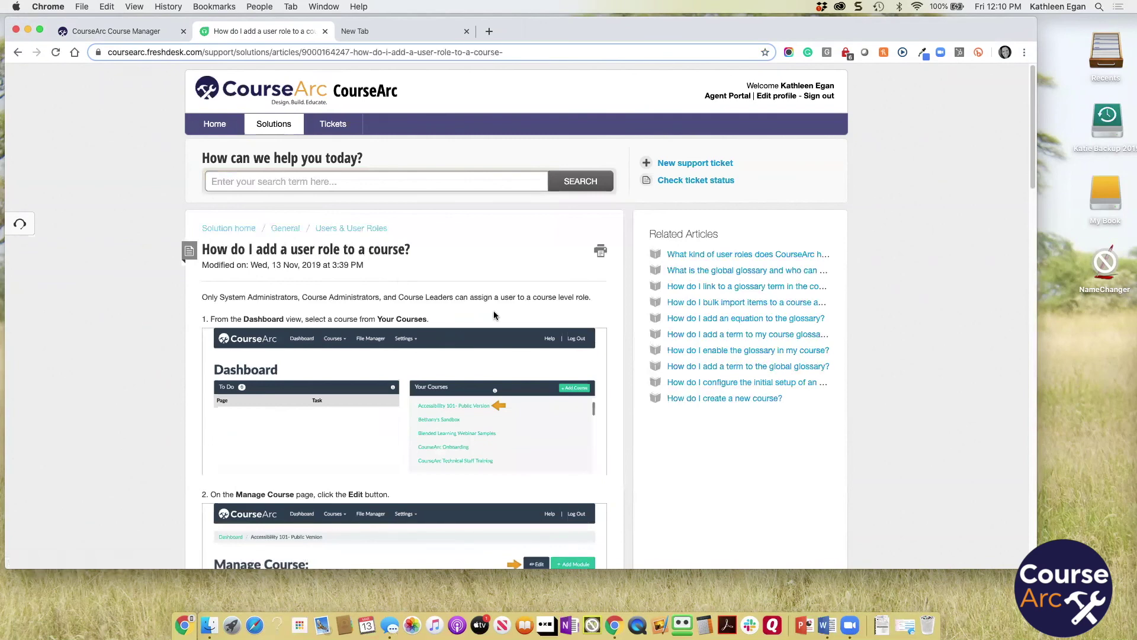
pyautogui.scroll(-2, 495, 326)
pyautogui.scroll(2, 495, 326)
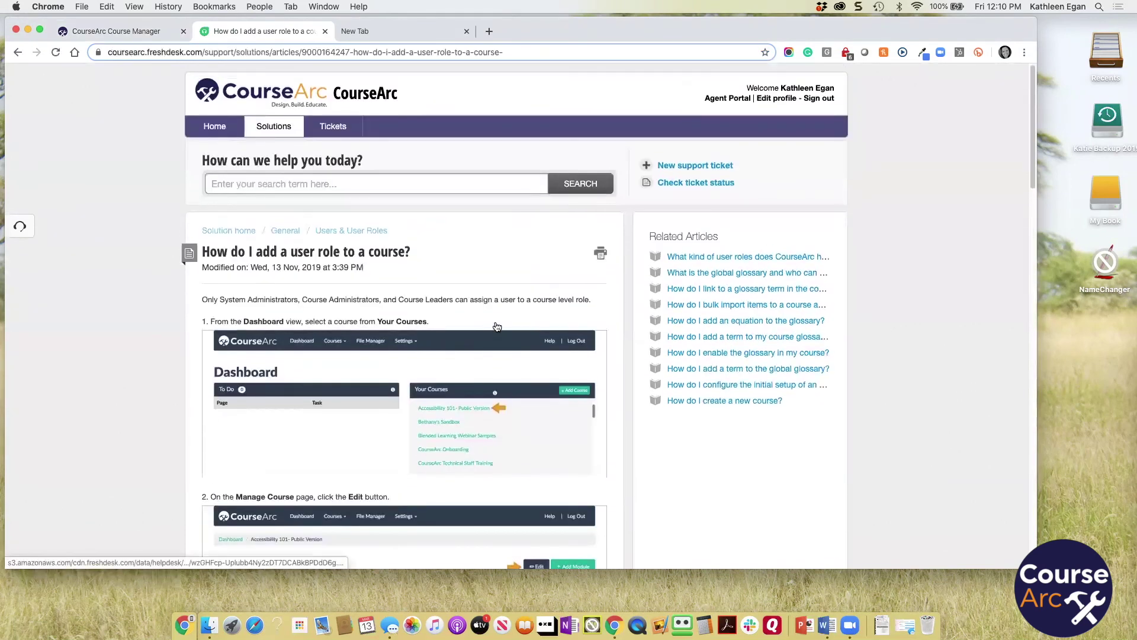
# - Return to the Course Manager and view the full To Do list of pages awaiting approval
pyautogui.click(144, 33)
pyautogui.scroll(-1, 939, 229)
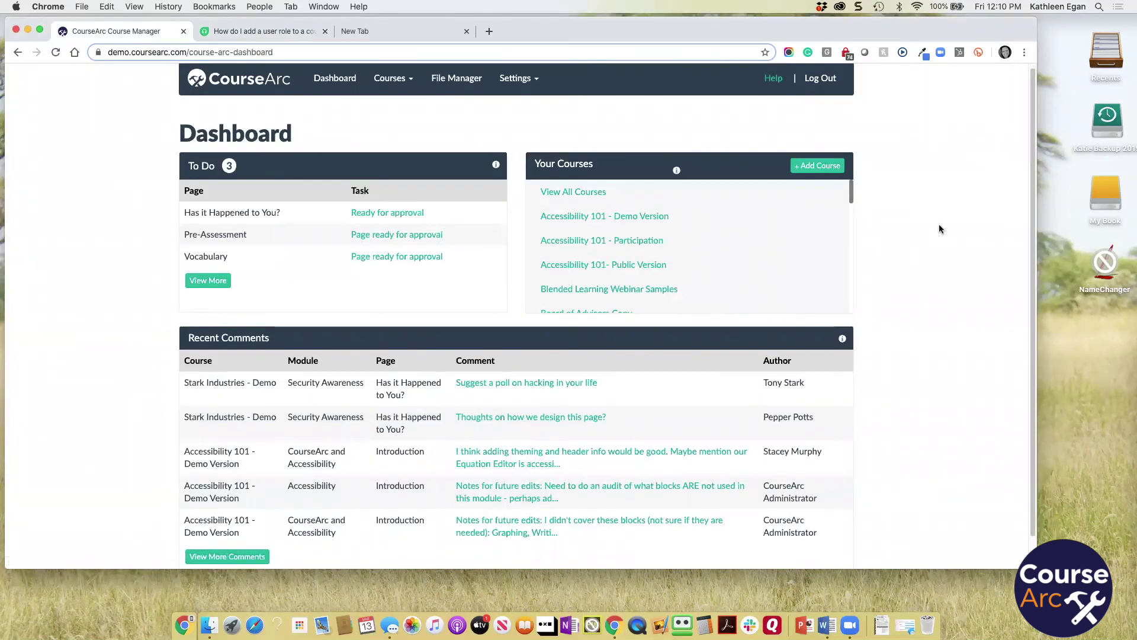
pyautogui.scroll(1, 940, 229)
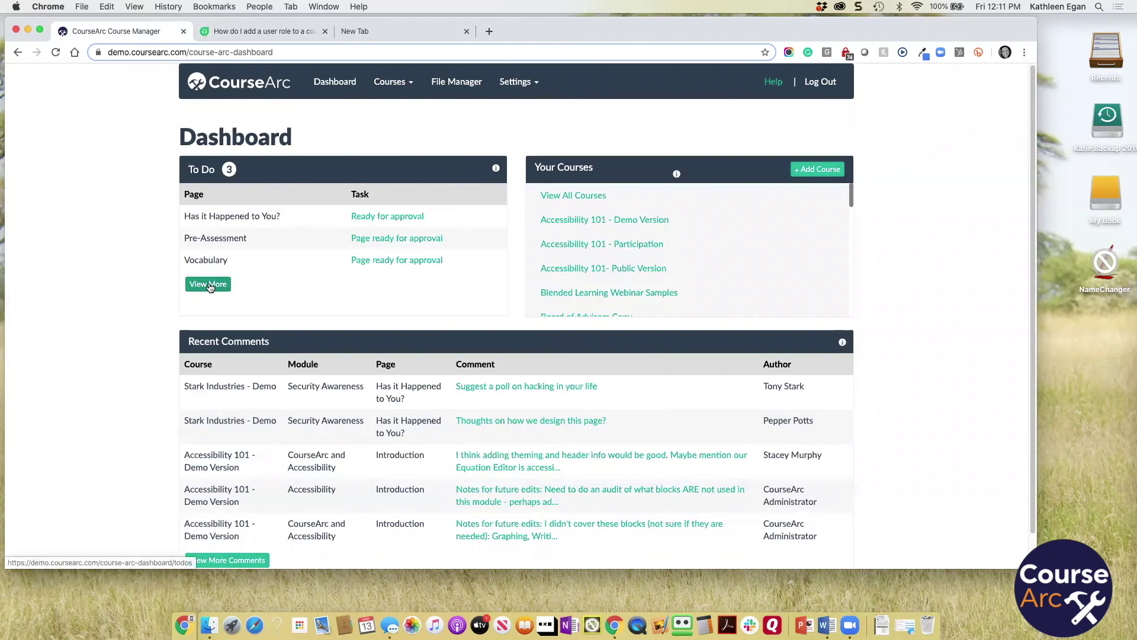
pyautogui.click(208, 284)
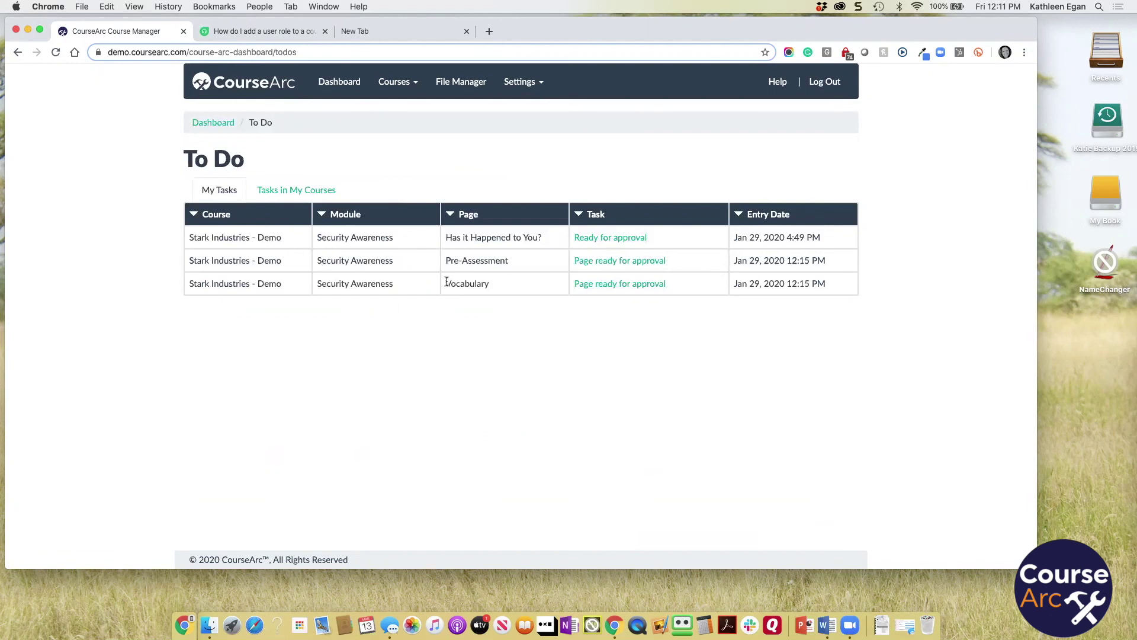
# - Review To Do tasks across all my courses and my own tasks, then return to the Dashboard
pyautogui.click(295, 190)
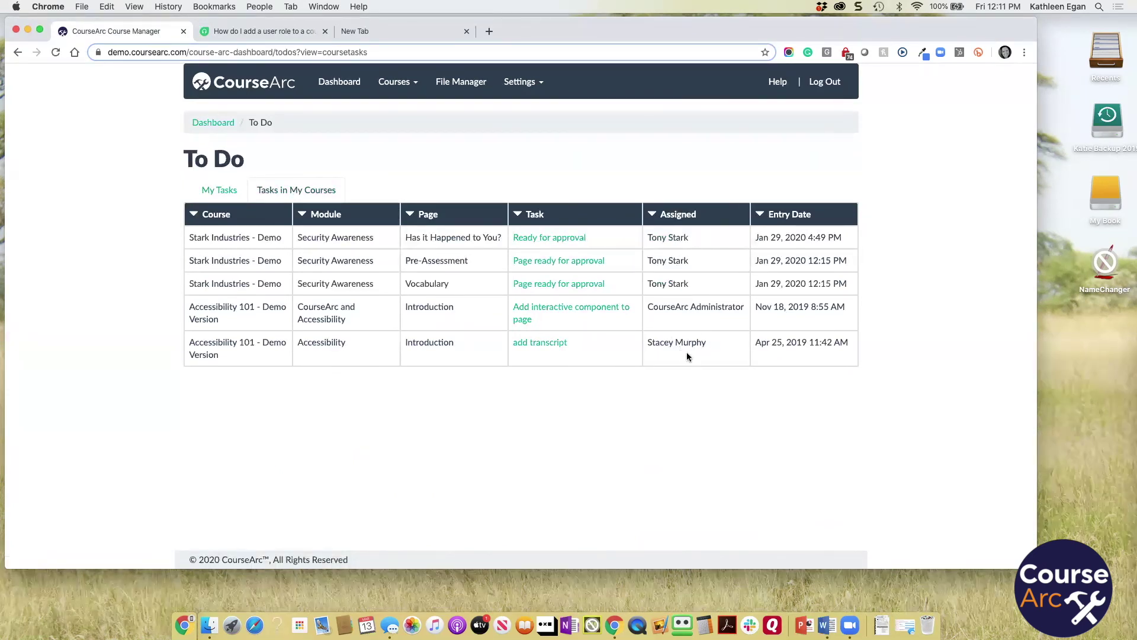
pyautogui.click(222, 194)
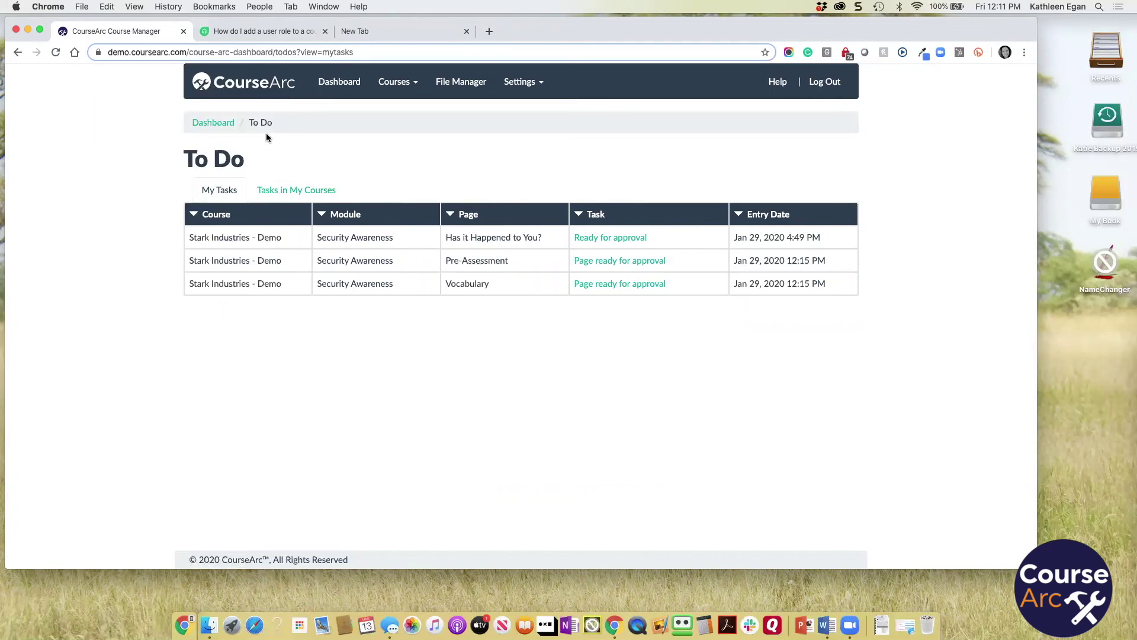
pyautogui.click(214, 122)
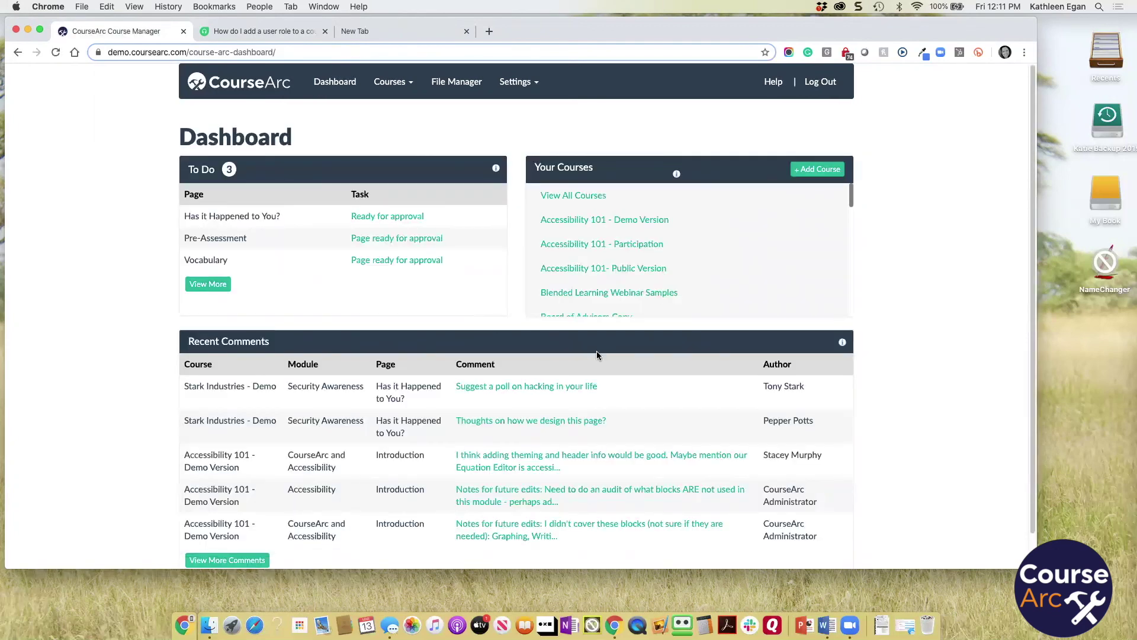
# - Open the full Recent Comments list and start a search of the comment text
pyautogui.scroll(-1, 596, 352)
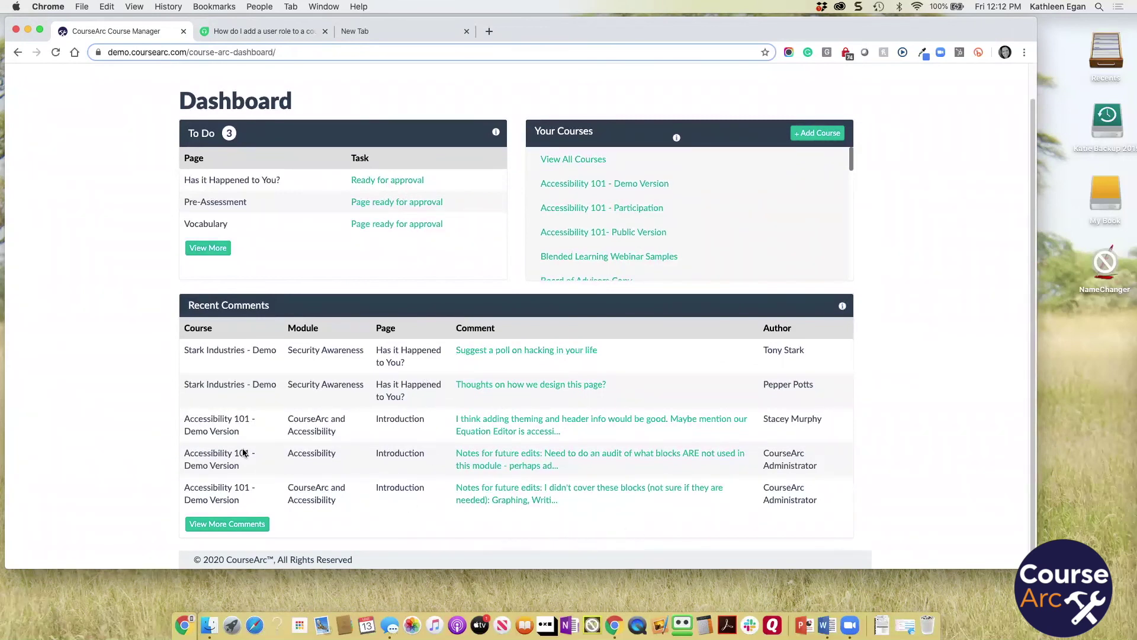
pyautogui.click(228, 528)
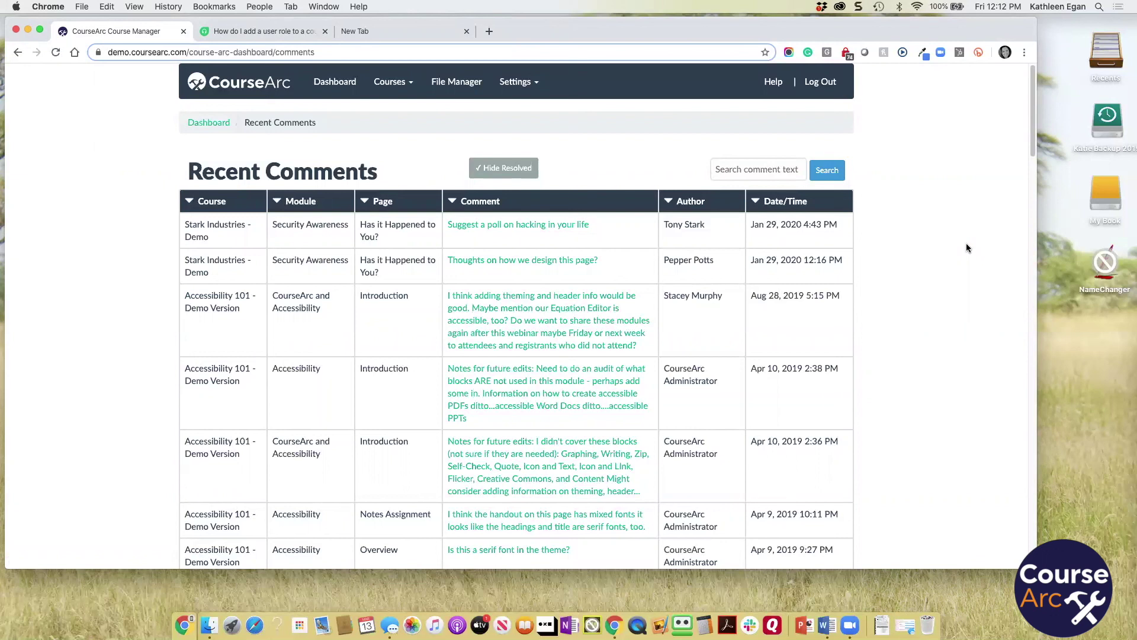
pyautogui.click(755, 170)
# - Filter comments by 'poll' to find the poll suggestion, then go back to the Dashboard
pyautogui.write('poll')
pyautogui.press('Return')
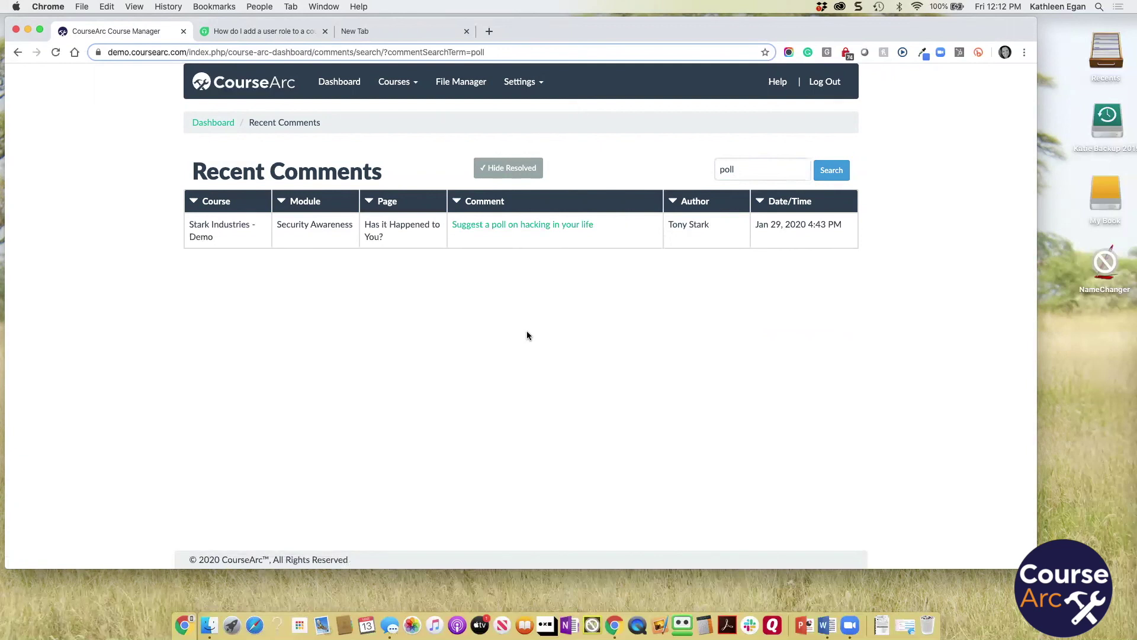
pyautogui.click(202, 127)
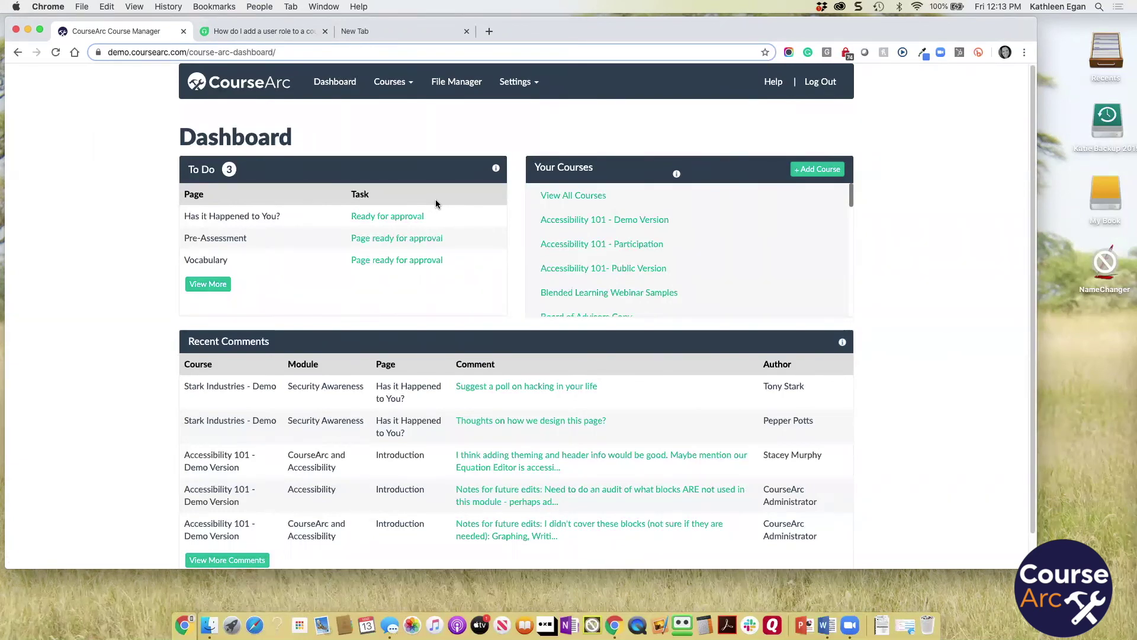
# - Open the list of all courses from the Dashboard
pyautogui.scroll(-1, 755, 306)
pyautogui.scroll(-6, 755, 306)
pyautogui.scroll(7, 755, 306)
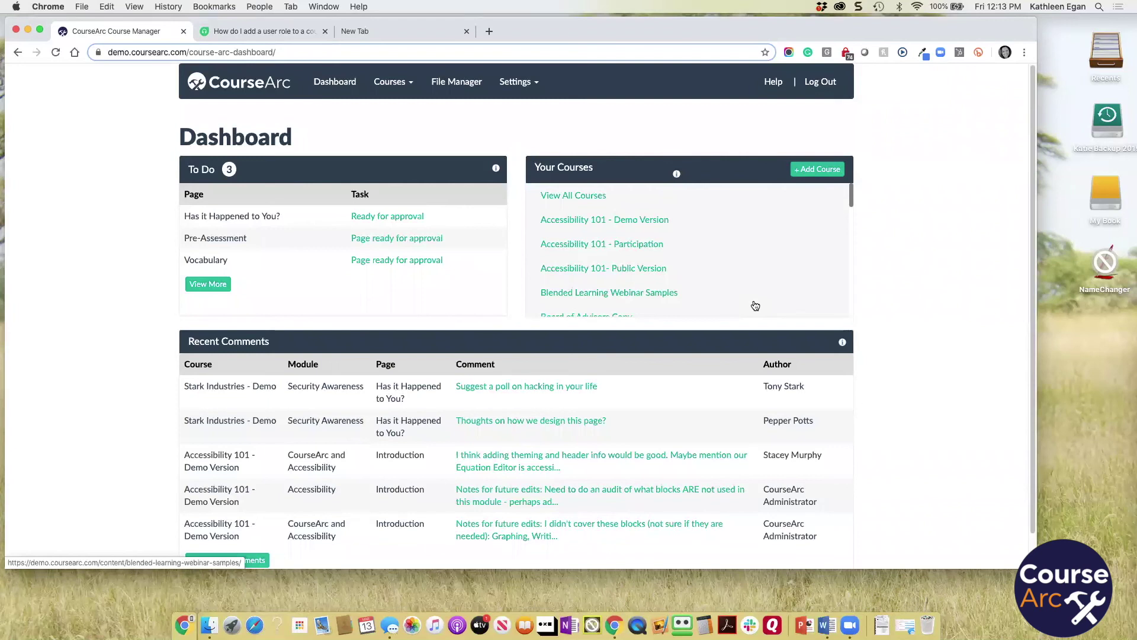
pyautogui.click(581, 197)
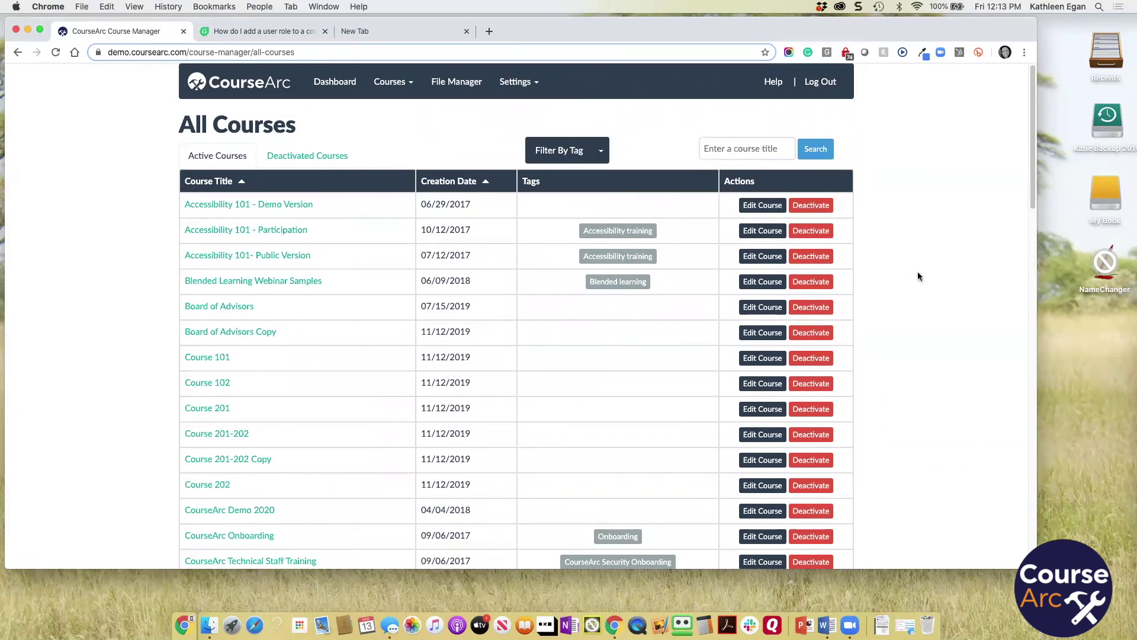
pyautogui.scroll(-3, 918, 276)
pyautogui.scroll(3, 918, 276)
# - Search courses for 'stark' and open Stark Industries - Demo
pyautogui.click(731, 150)
pyautogui.write('sta')
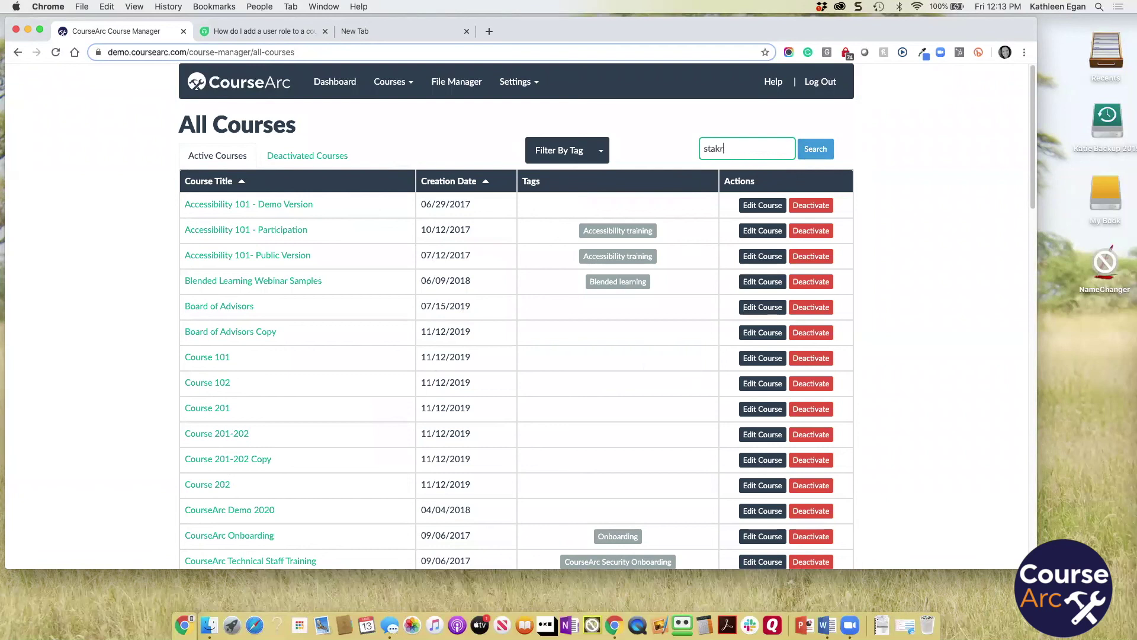
pyautogui.write('rk')
pyautogui.press('Return')
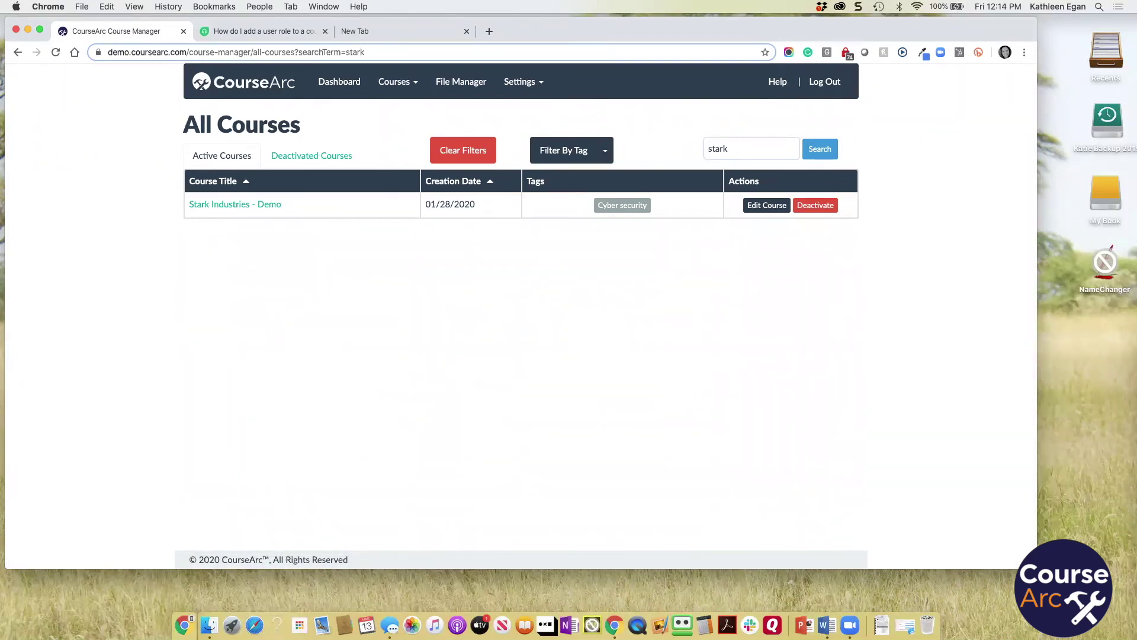
pyautogui.click(246, 204)
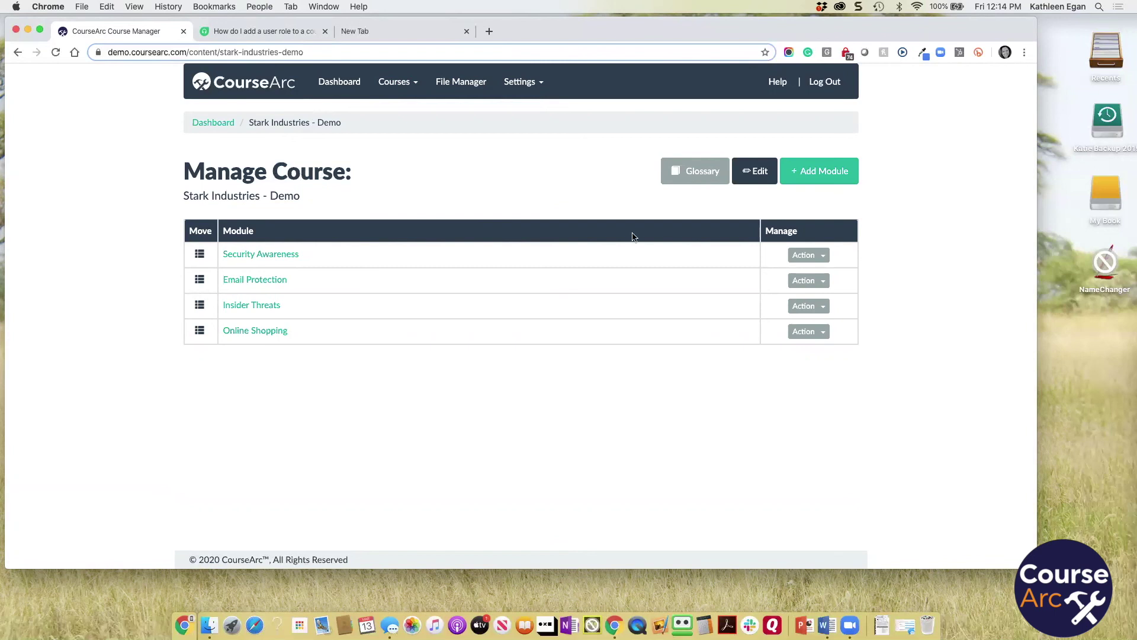
# - Check the Security Awareness module's Action options, then open the module's page list
pyautogui.click(825, 258)
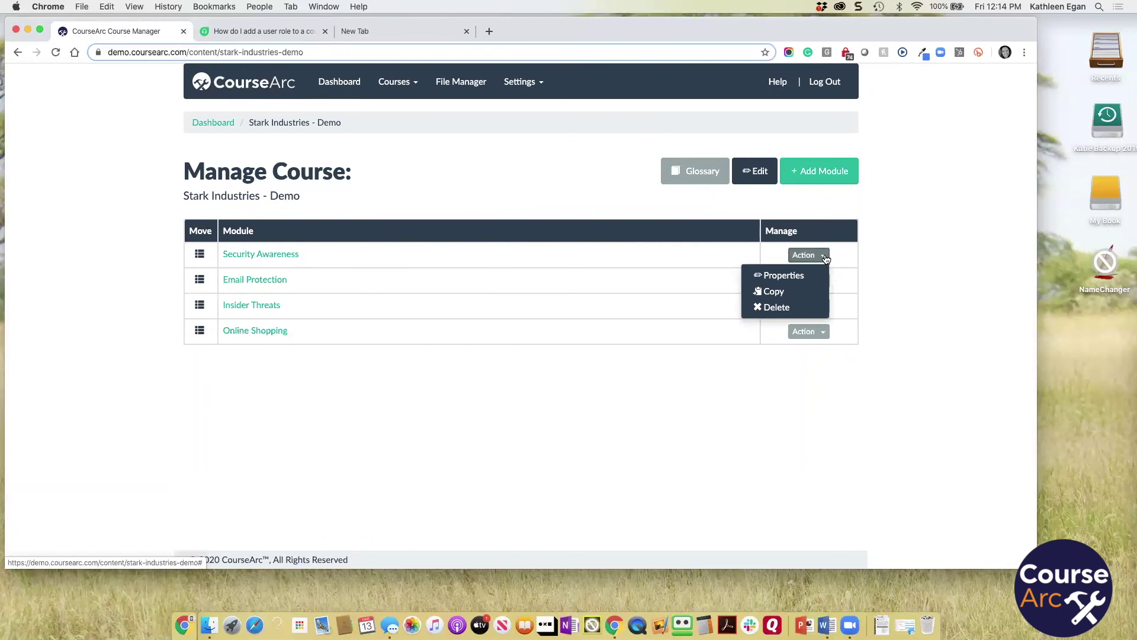
pyautogui.click(915, 237)
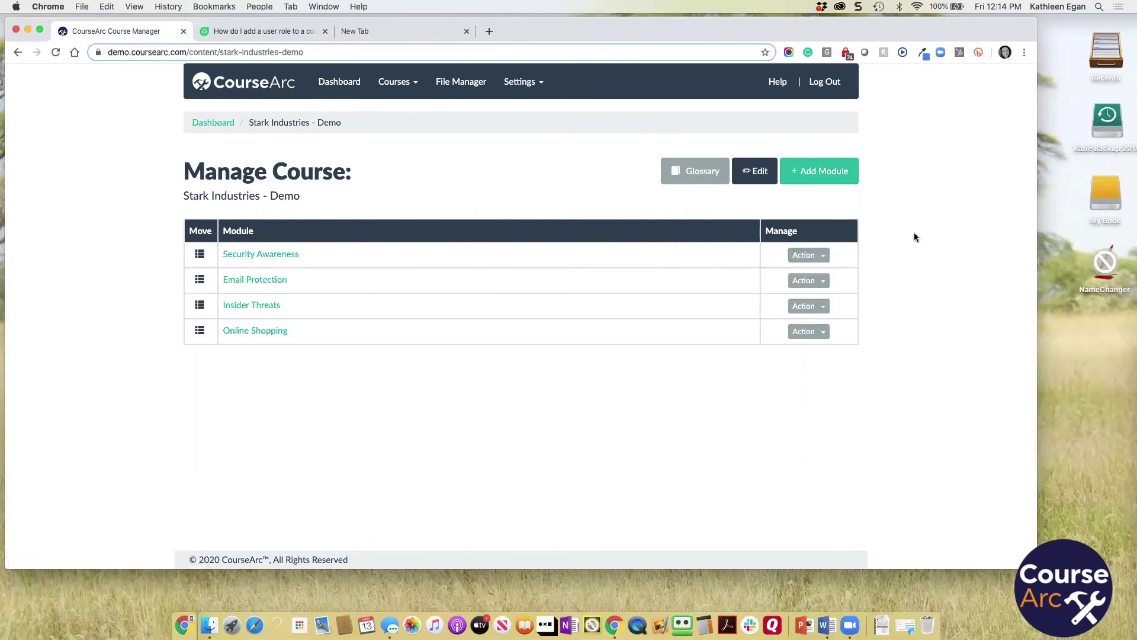
pyautogui.click(265, 256)
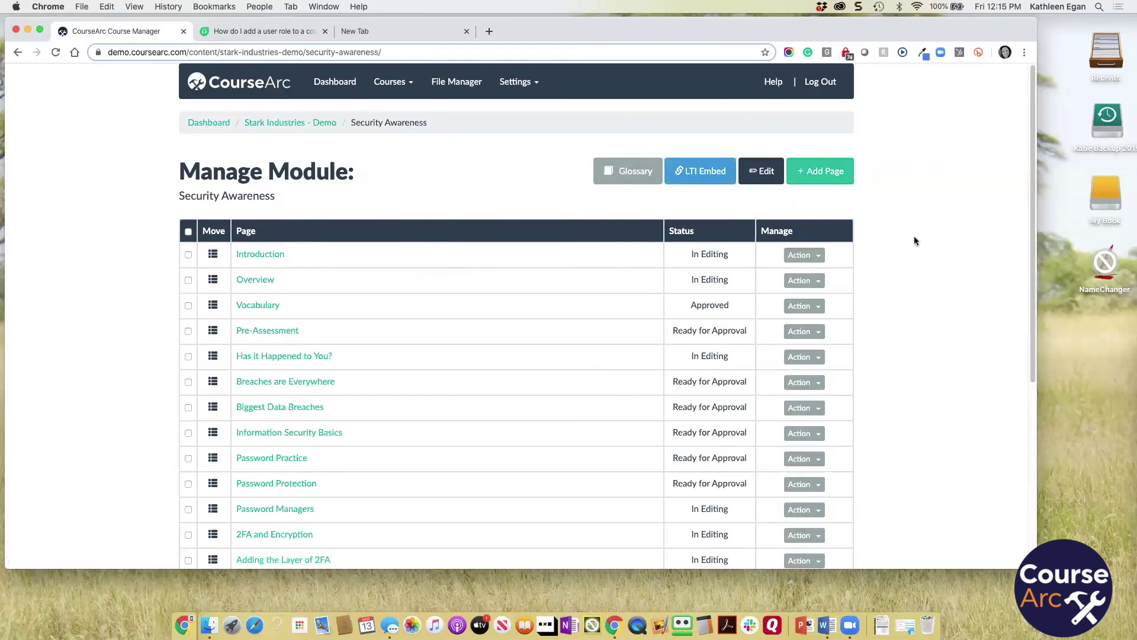
pyautogui.scroll(-1, 915, 240)
pyautogui.scroll(-10, 914, 240)
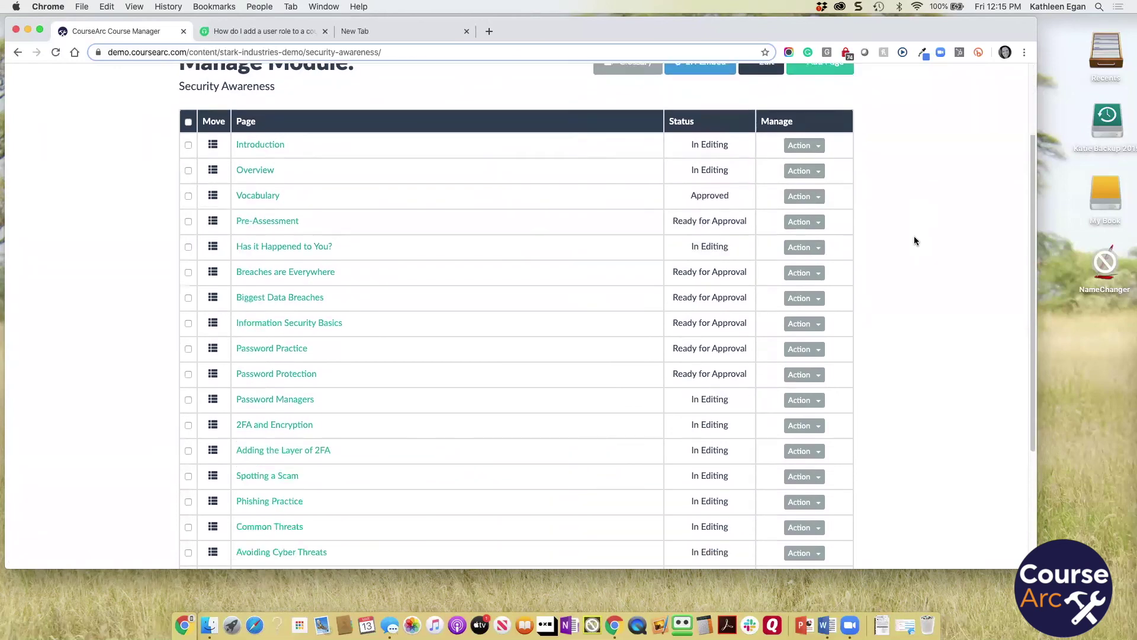
pyautogui.scroll(10, 914, 240)
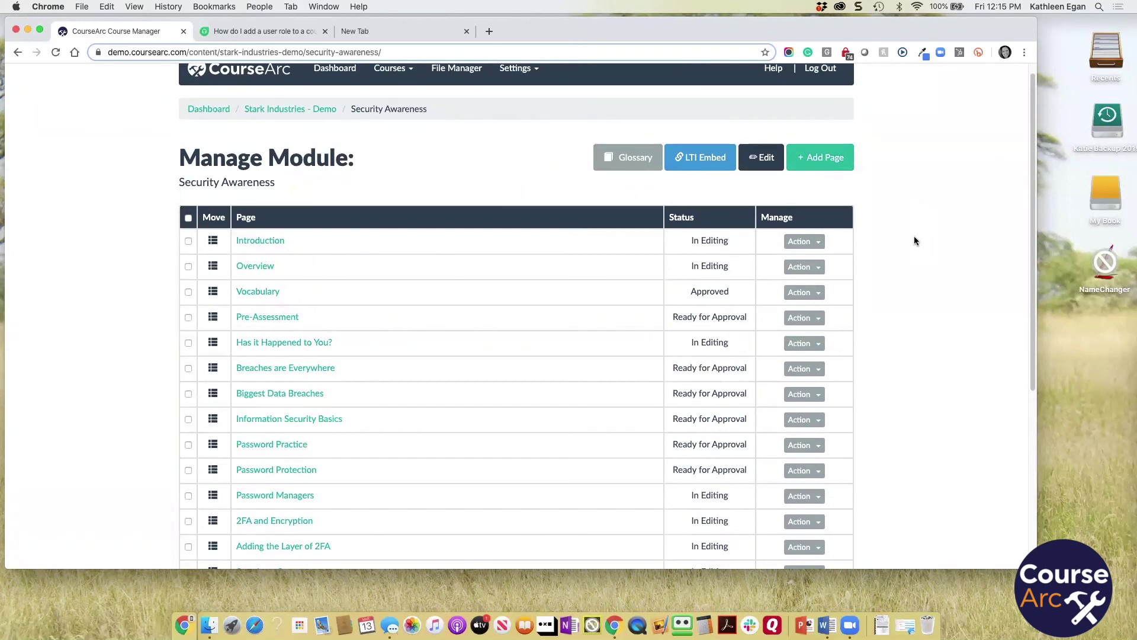
pyautogui.scroll(-1, 706, 537)
pyautogui.scroll(-4, 706, 537)
pyautogui.scroll(5, 706, 540)
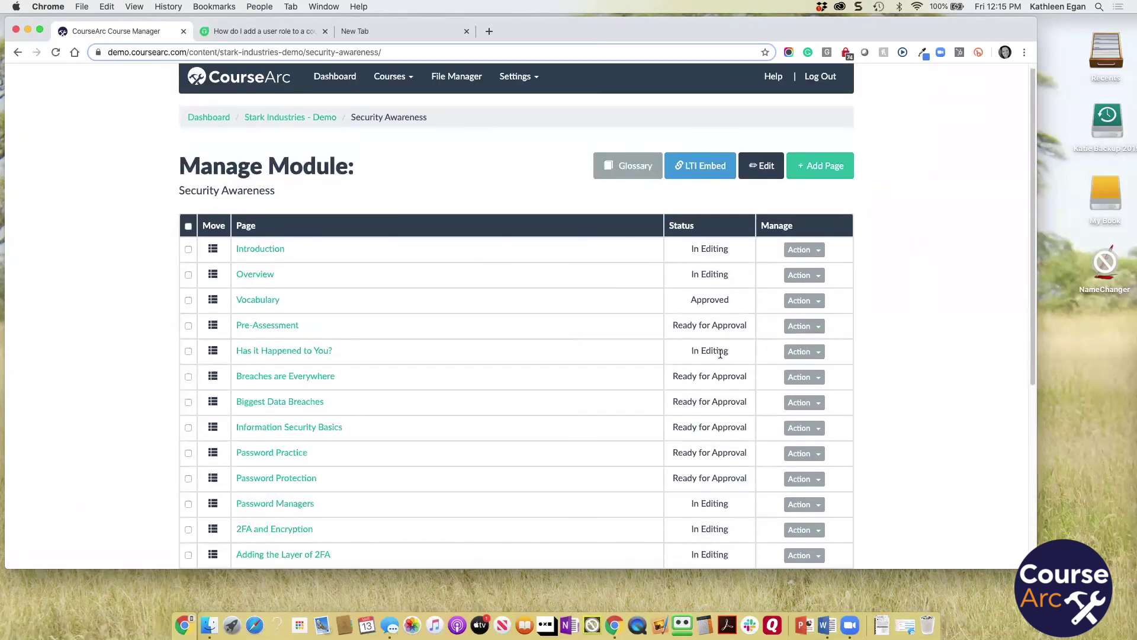
# - Open the Pre-Assessment page, then go back via Stark Industries - Demo and reopen Security Awareness
pyautogui.click(266, 327)
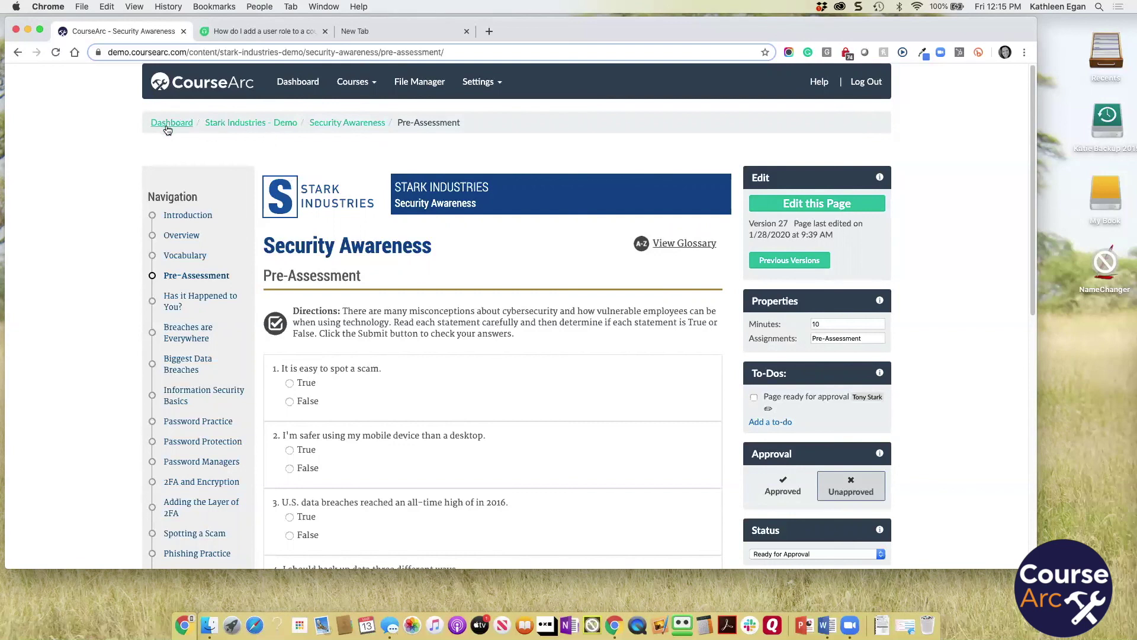
pyautogui.click(234, 126)
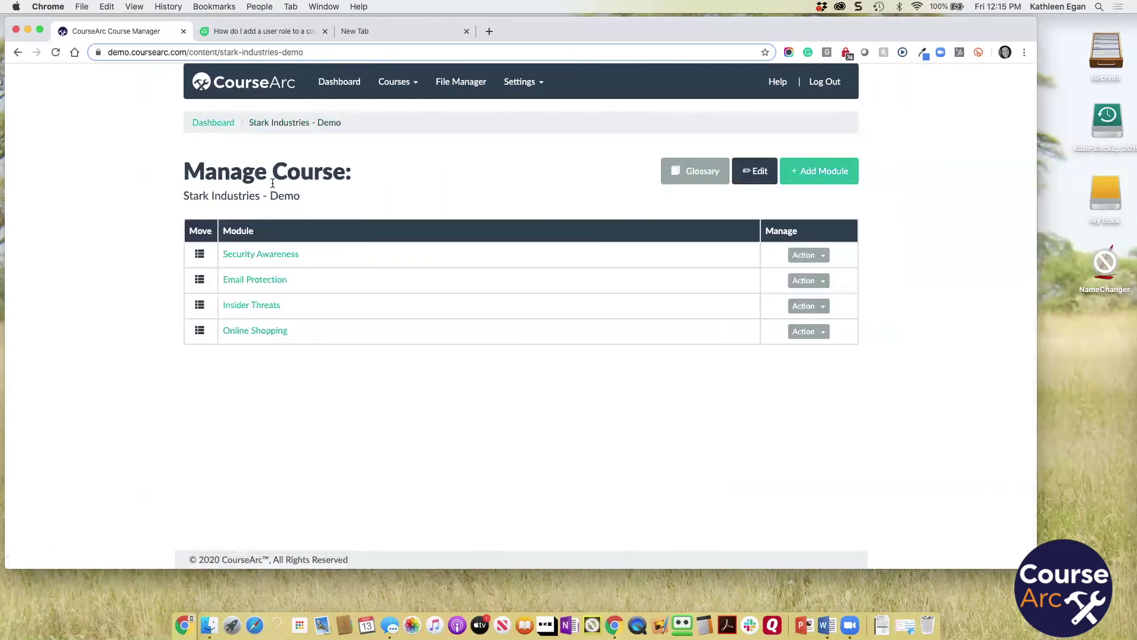
pyautogui.click(269, 254)
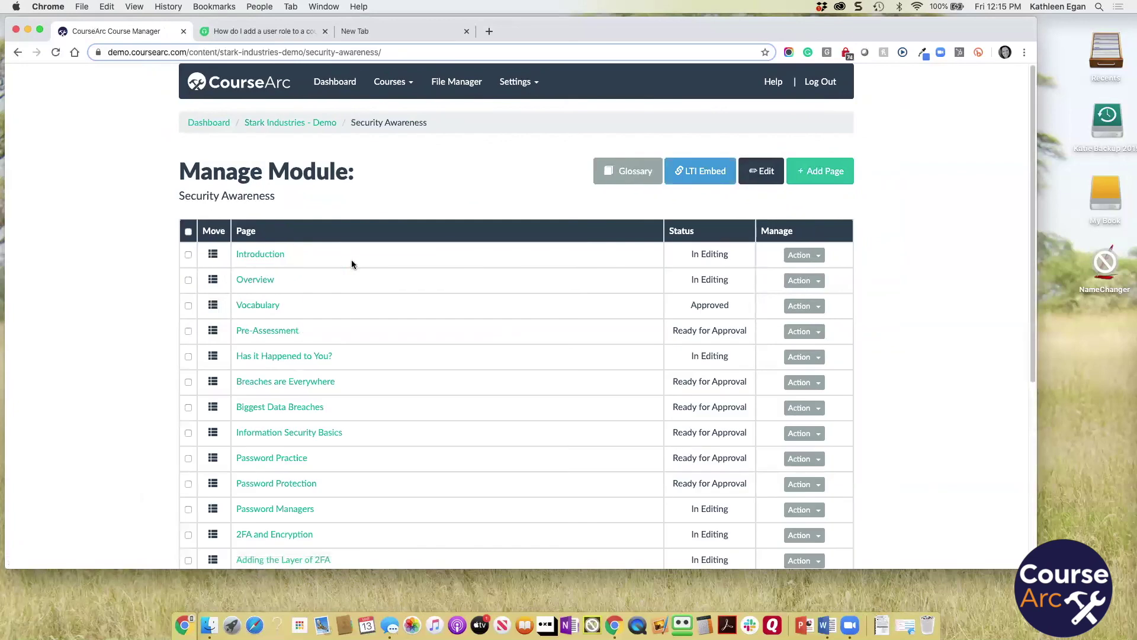
# - Open the Pre-Assessment page from the Manage Module page list
pyautogui.click(272, 333)
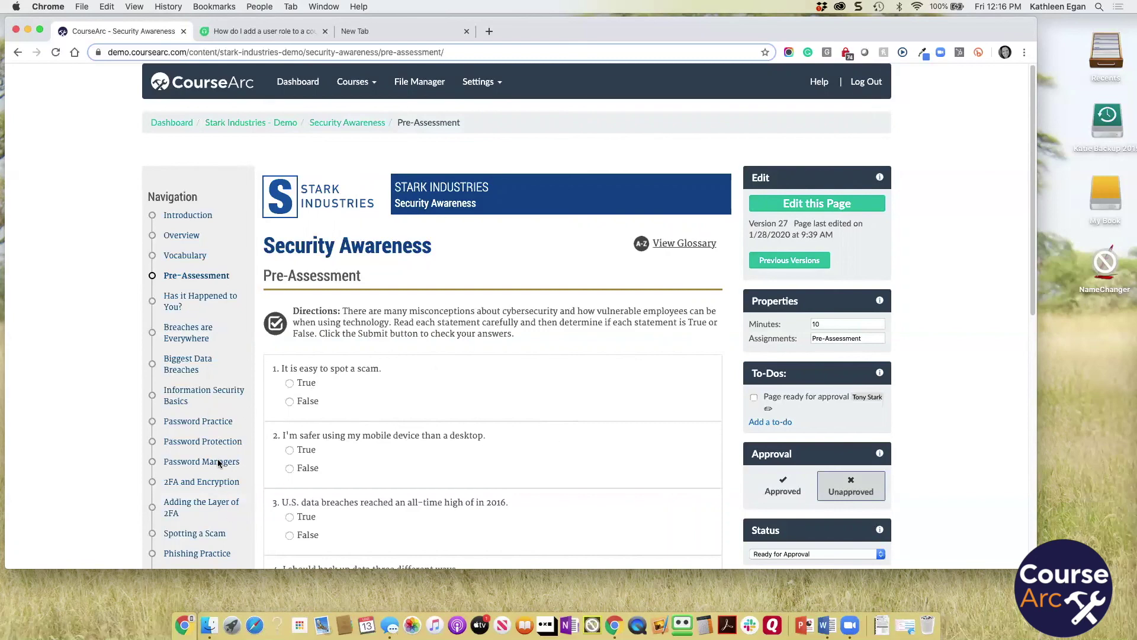
# - Answer question 1 of the Pre-Assessment quiz with True
pyautogui.scroll(-10, 517, 459)
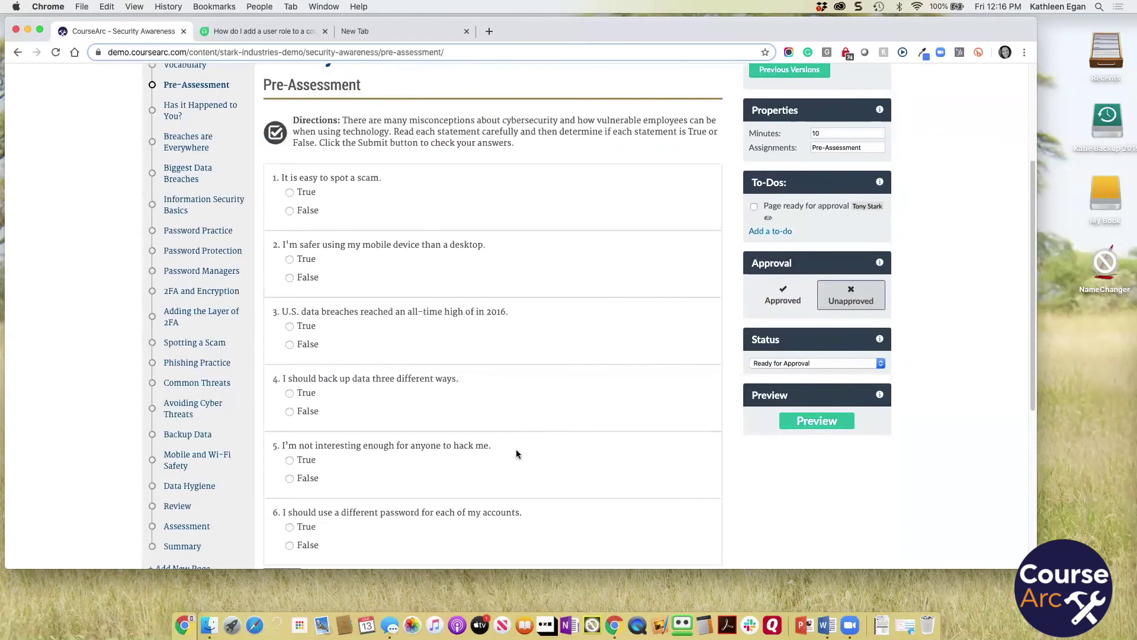
pyautogui.scroll(8, 517, 456)
pyautogui.scroll(3, 516, 454)
pyautogui.scroll(-4, 517, 454)
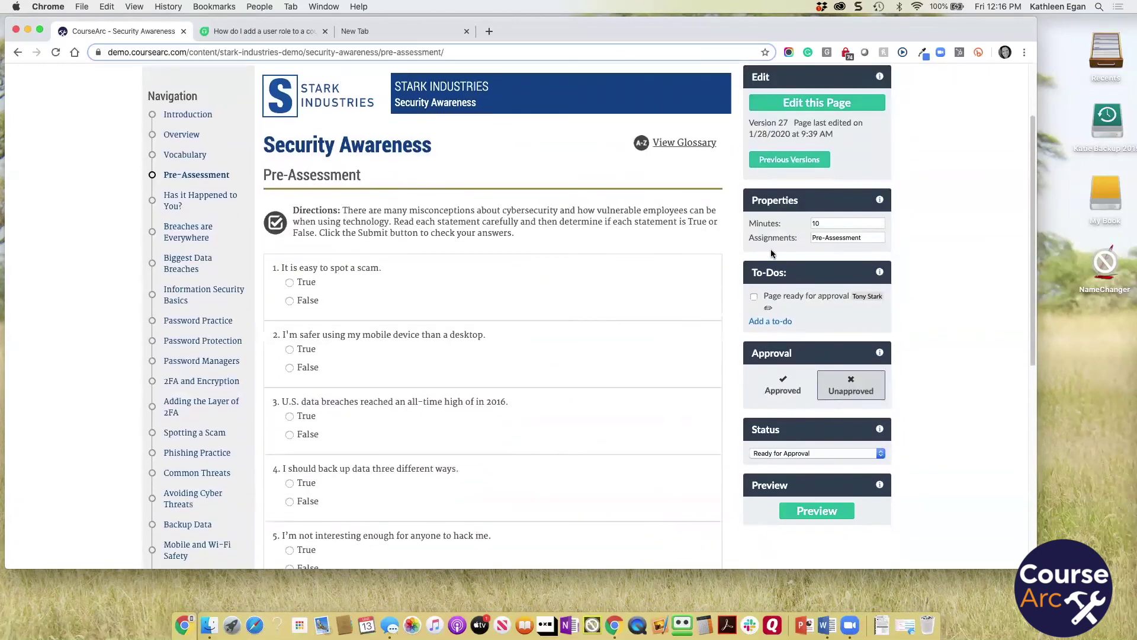
pyautogui.scroll(3, 851, 324)
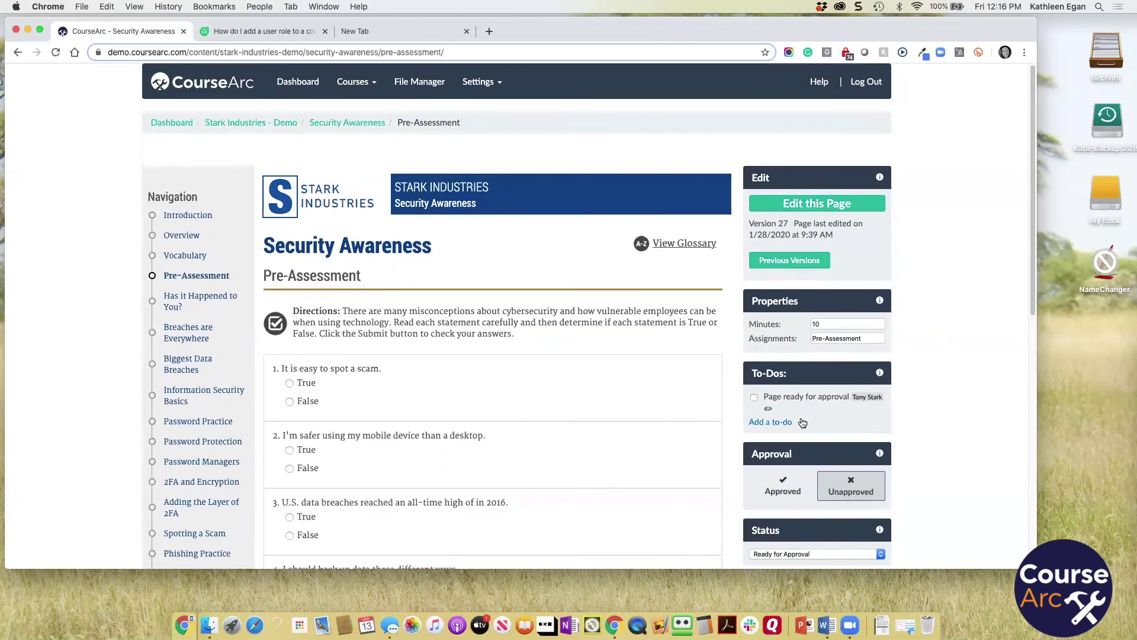
pyautogui.scroll(-5, 594, 436)
pyautogui.scroll(-5, 594, 436)
pyautogui.scroll(5, 594, 436)
pyautogui.scroll(3, 594, 436)
pyautogui.scroll(-3, 613, 454)
pyautogui.scroll(1, 613, 454)
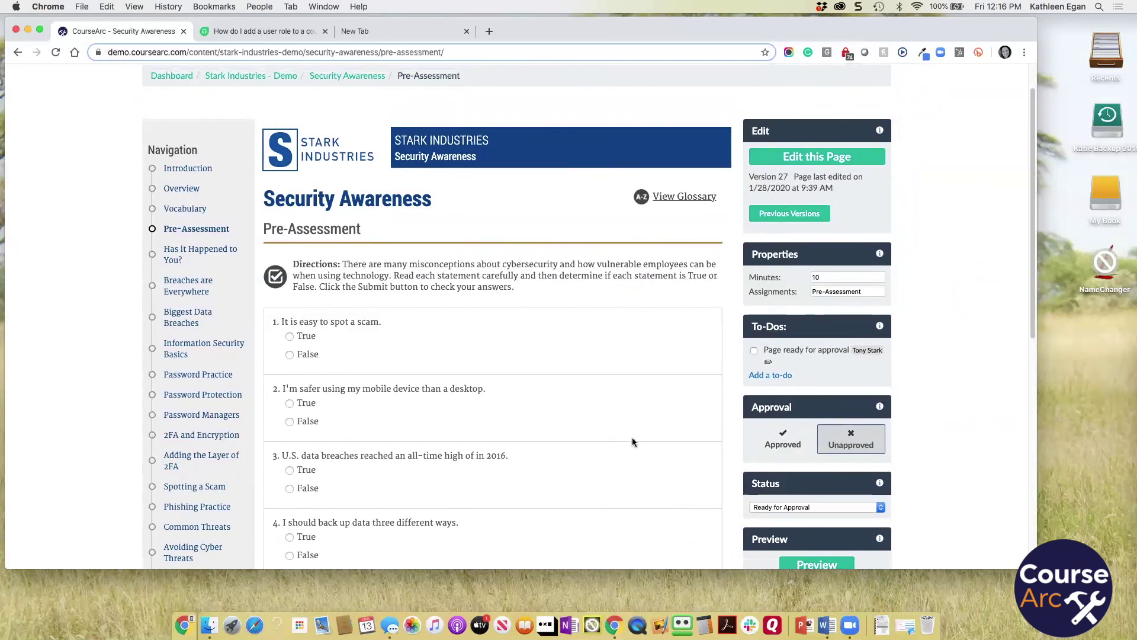
pyautogui.click(290, 337)
# - Mark the Pre-Assessment page as Approved in the Approval panel
pyautogui.scroll(-5, 373, 375)
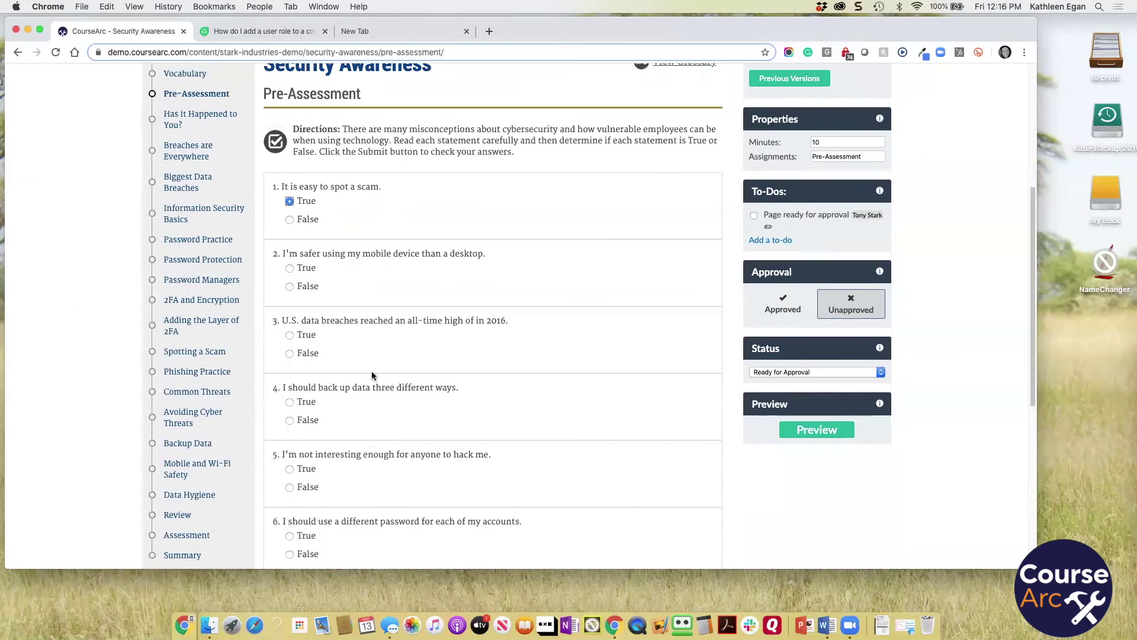
pyautogui.scroll(3, 372, 375)
pyautogui.click(782, 382)
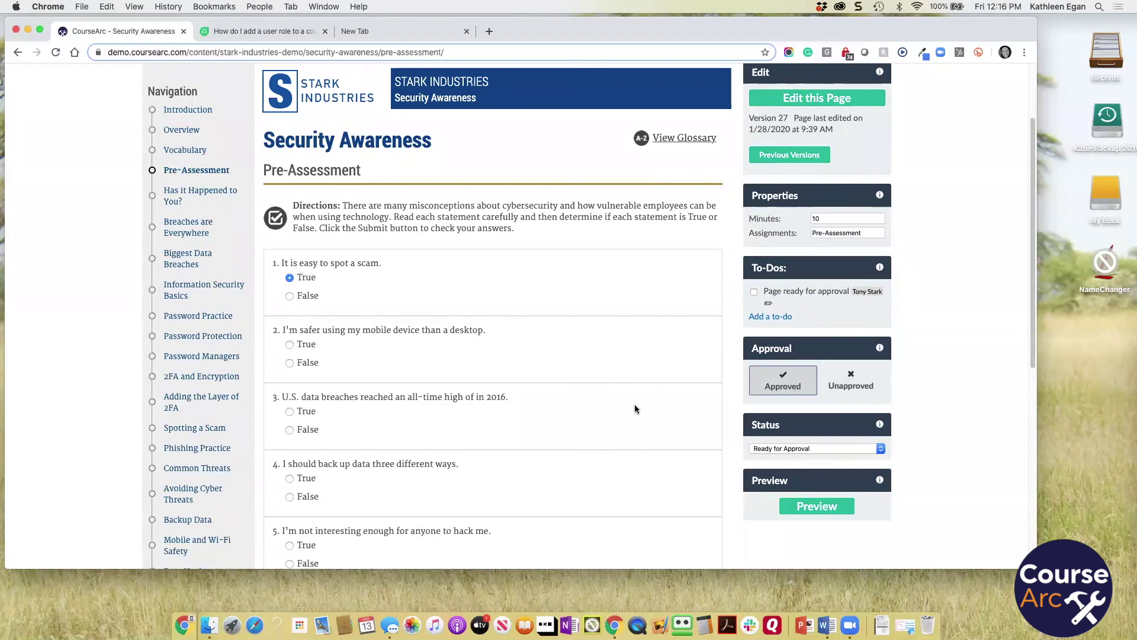
# - Add a to-do 'Add a new question' assigned to another course user
pyautogui.click(785, 318)
pyautogui.click(832, 326)
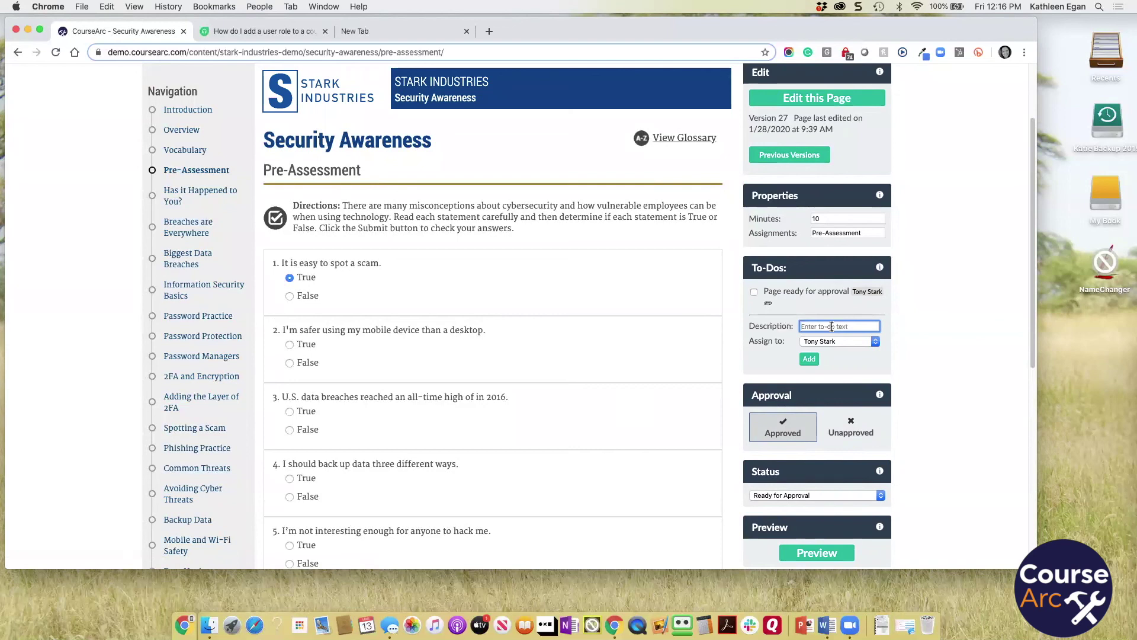
pyautogui.write('Add a new question')
pyautogui.click(852, 341)
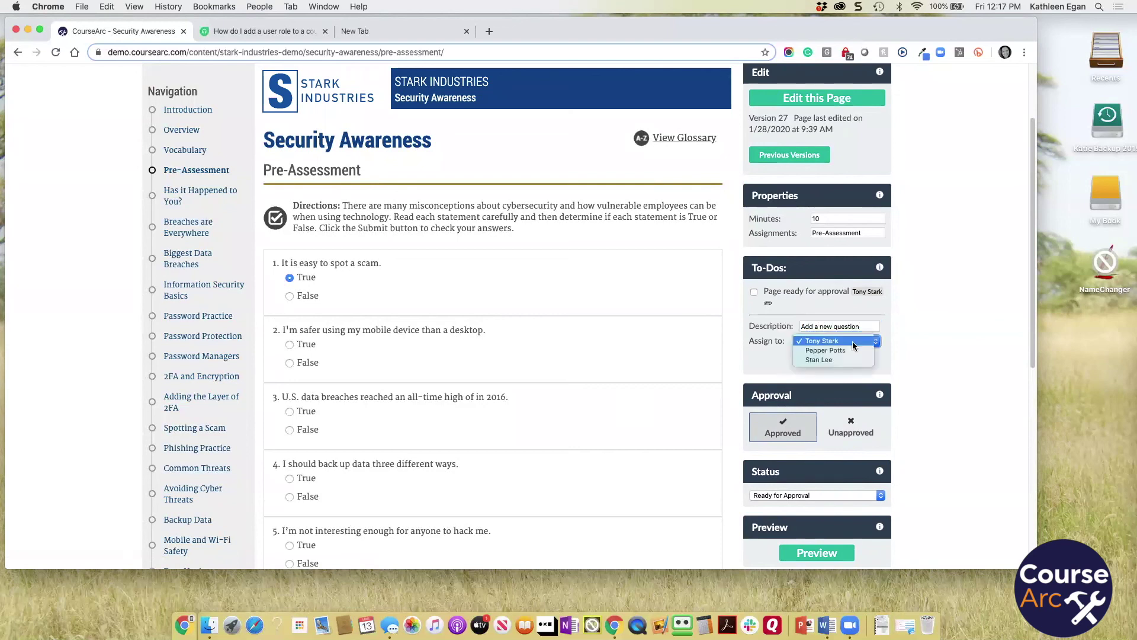
pyautogui.click(834, 351)
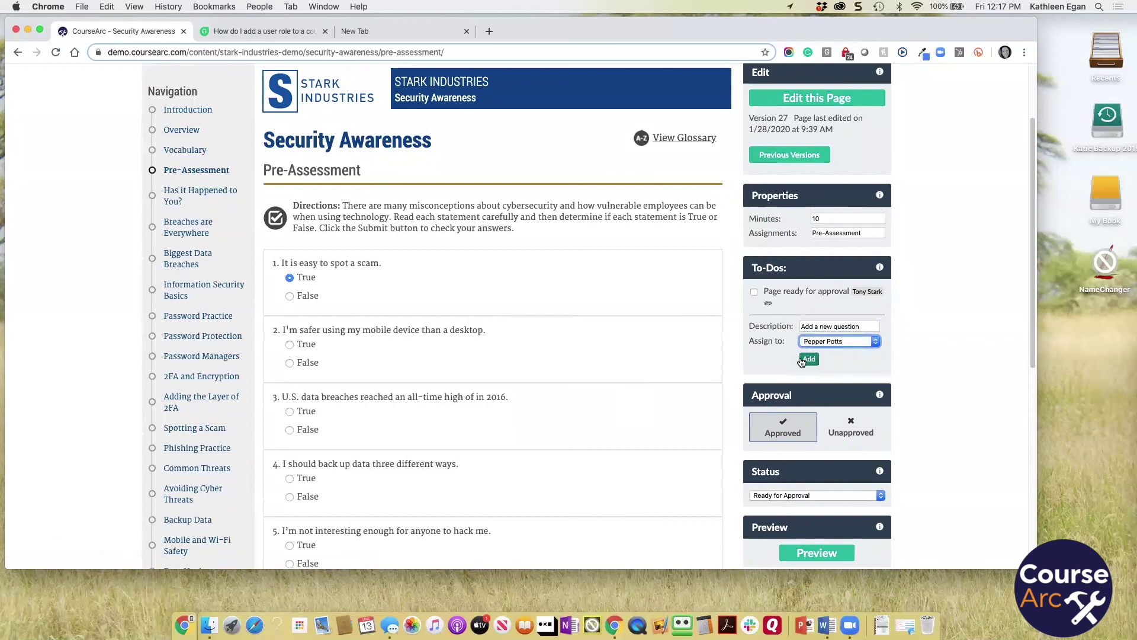
pyautogui.click(812, 359)
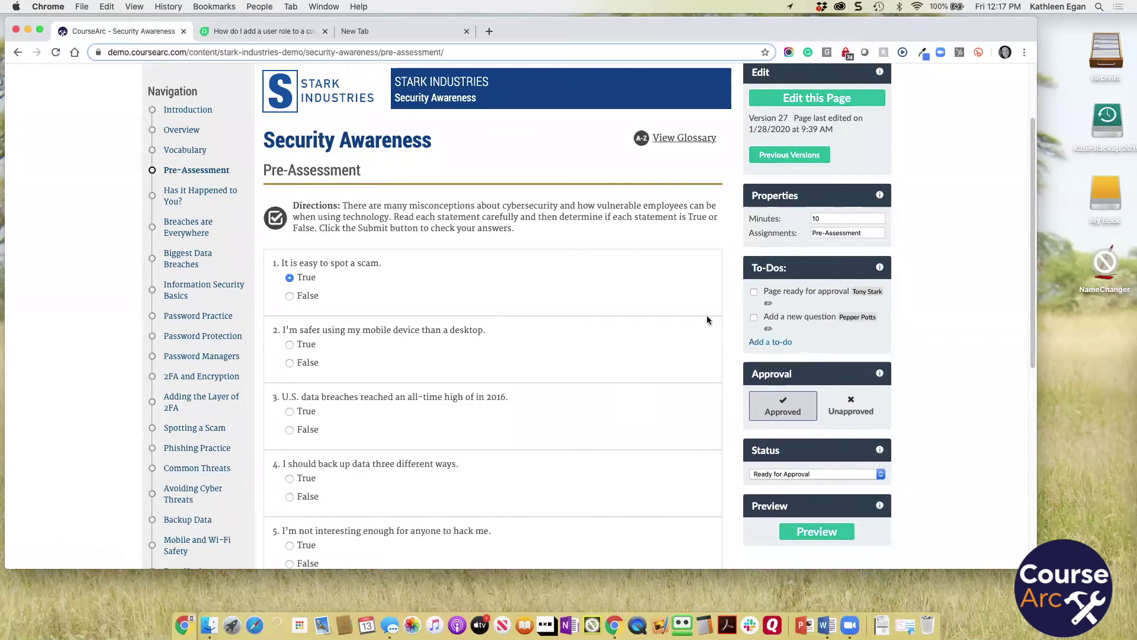
pyautogui.scroll(-7, 543, 415)
# - Post the comment 'Looks great!' on the Pre-Assessment page, then log out
pyautogui.click(493, 410)
pyautogui.write('Looks great!')
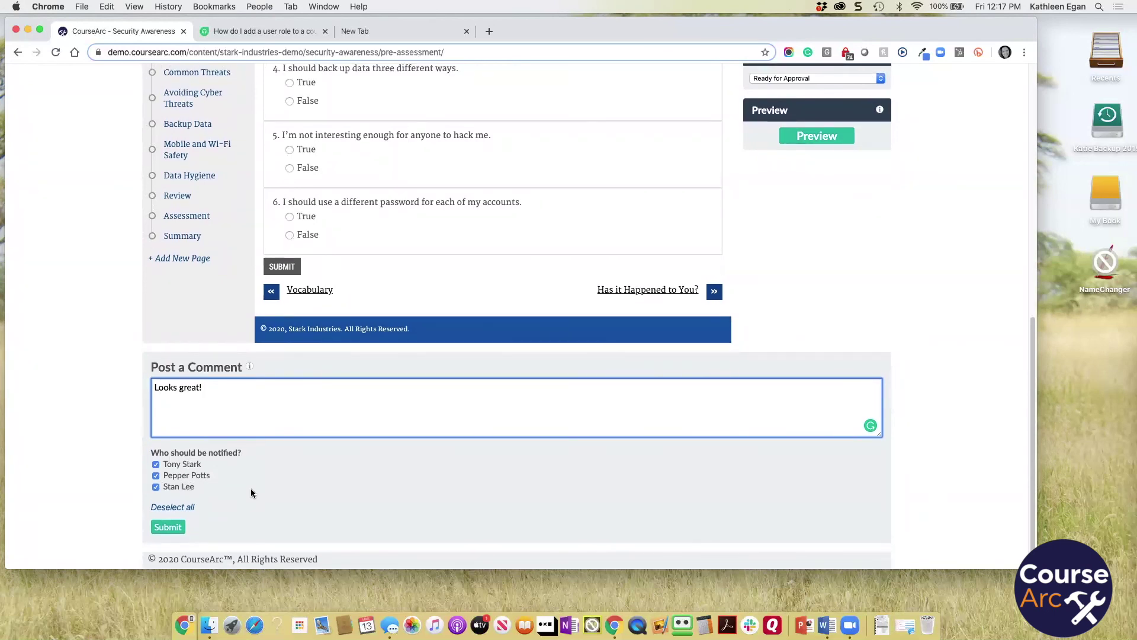
pyautogui.click(168, 527)
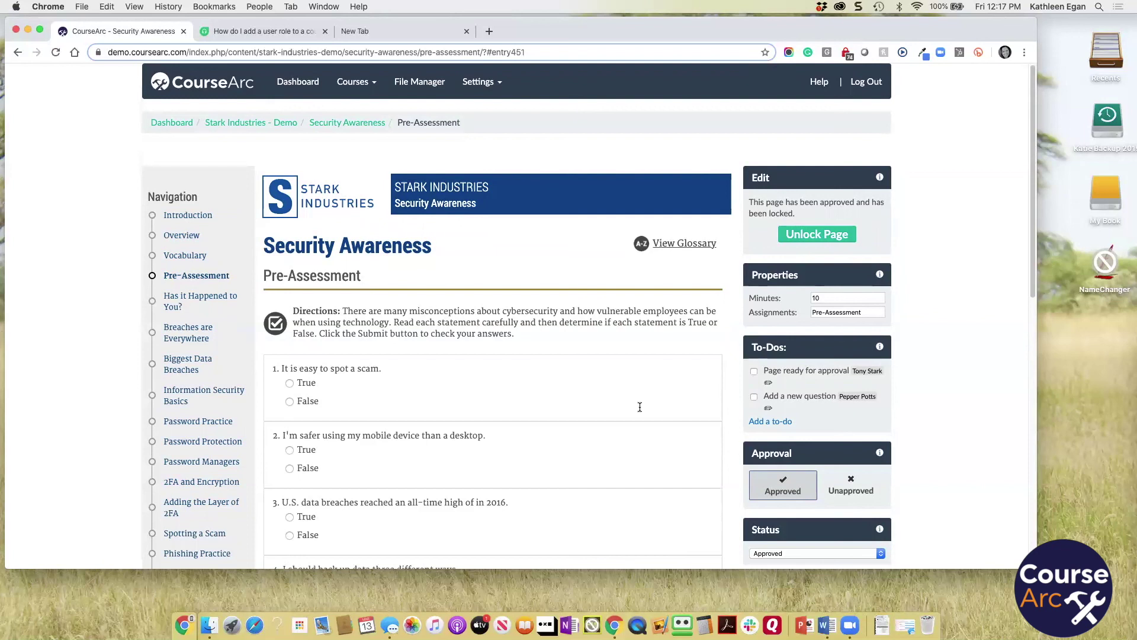
pyautogui.click(869, 82)
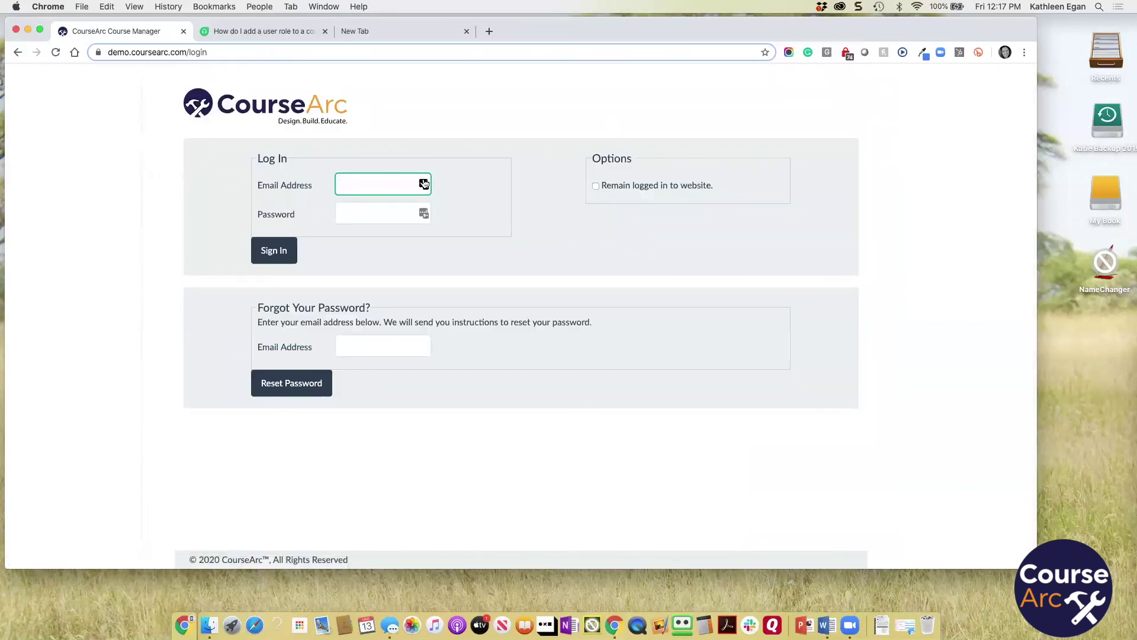
# - Sign in as another user with their saved login from the password manager
pyautogui.click(423, 184)
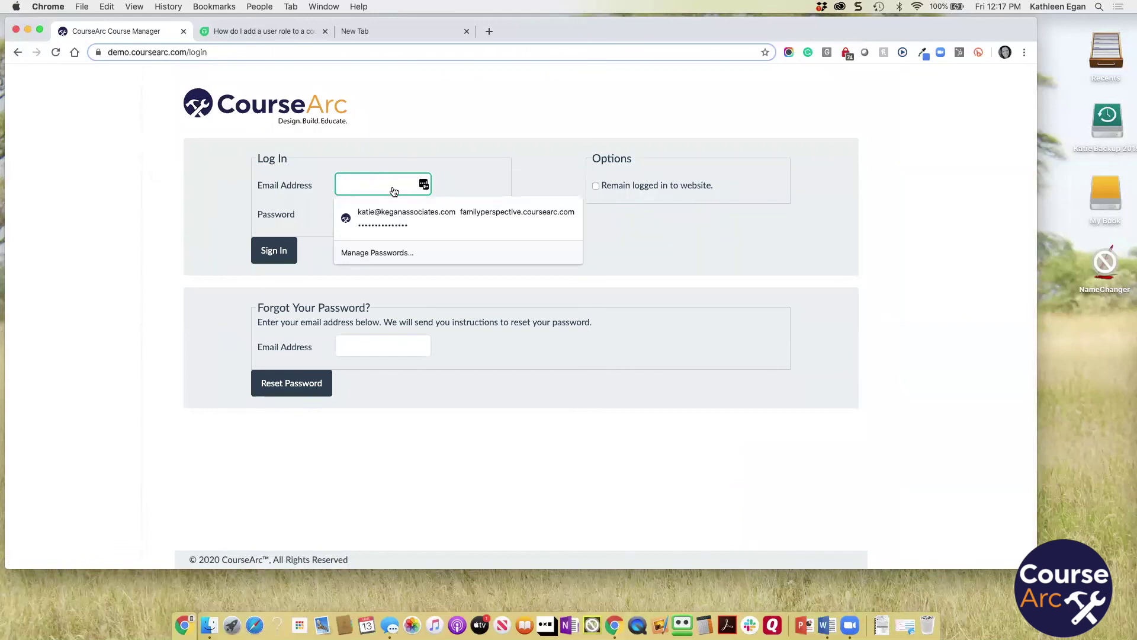
pyautogui.click(261, 218)
pyautogui.write('pepper')
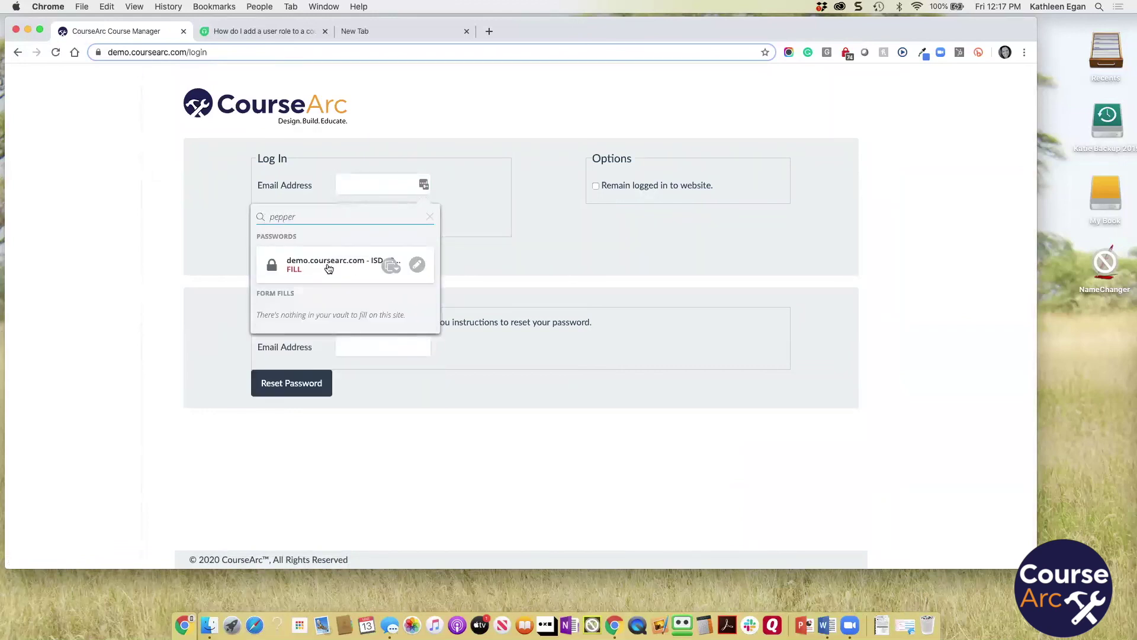
pyautogui.click(325, 264)
pyautogui.click(281, 254)
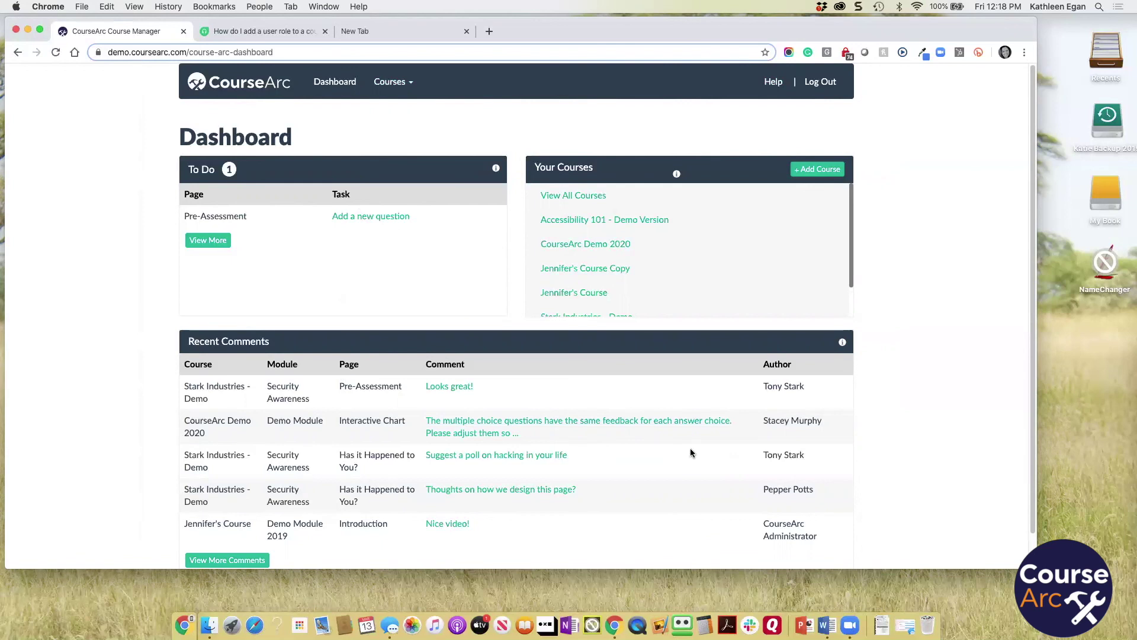
# - Open the Pre-Assessment page via the 'Add a new question' task in the To Do panel
pyautogui.scroll(-2, 782, 296)
pyautogui.scroll(2, 785, 297)
pyautogui.click(376, 218)
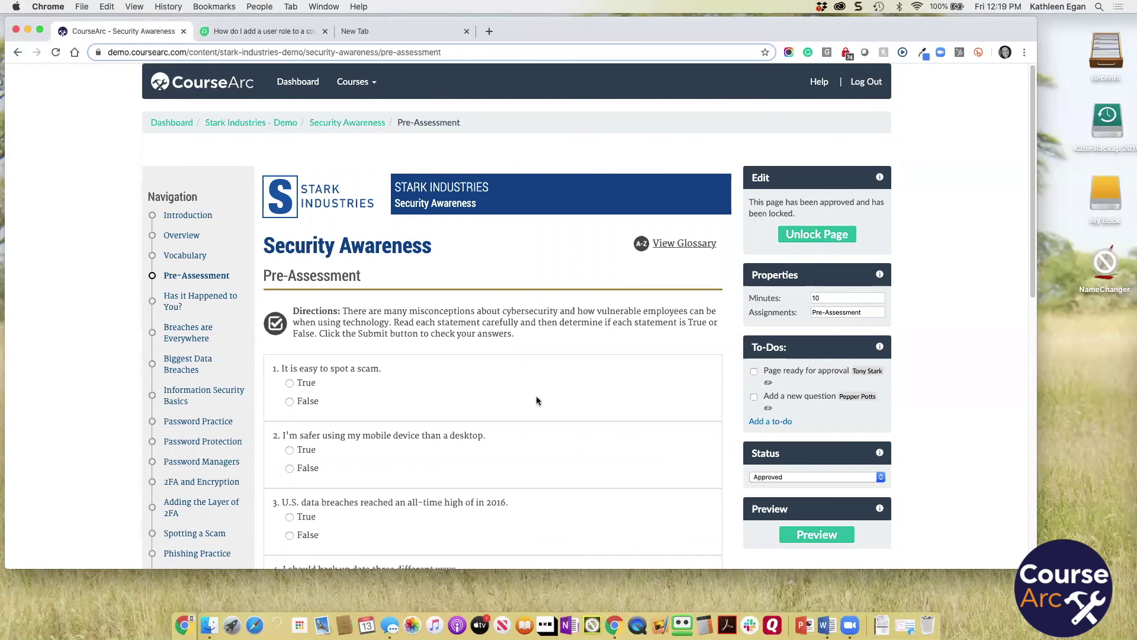
# - Check off the 'Add a new question' to-do in the page's To-Dos panel
pyautogui.scroll(-15, 537, 401)
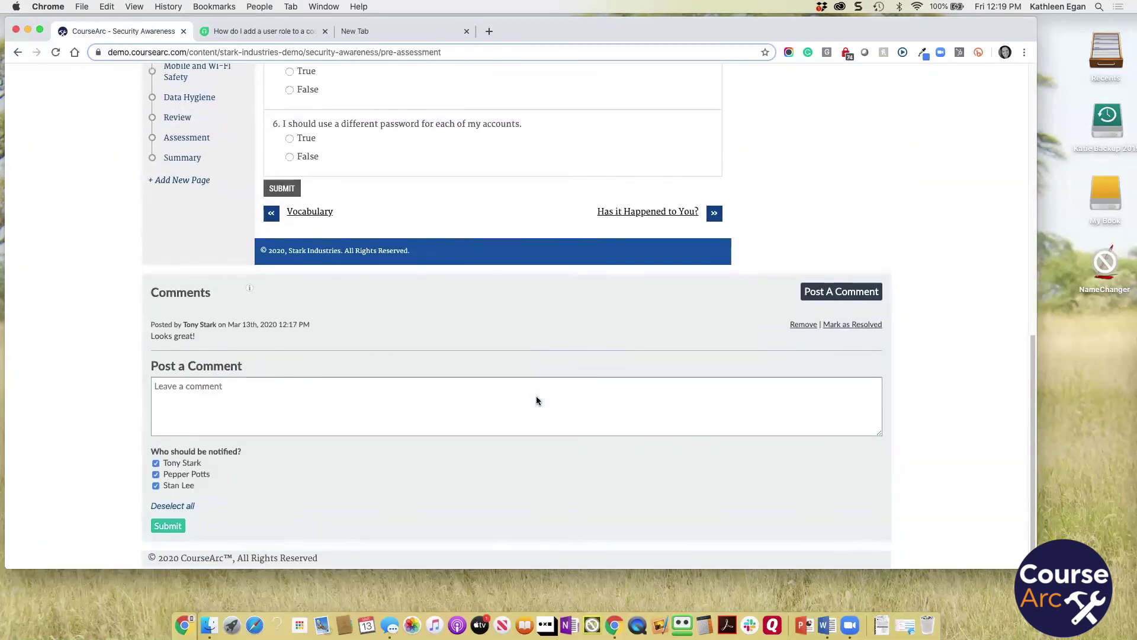
pyautogui.scroll(3, 569, 373)
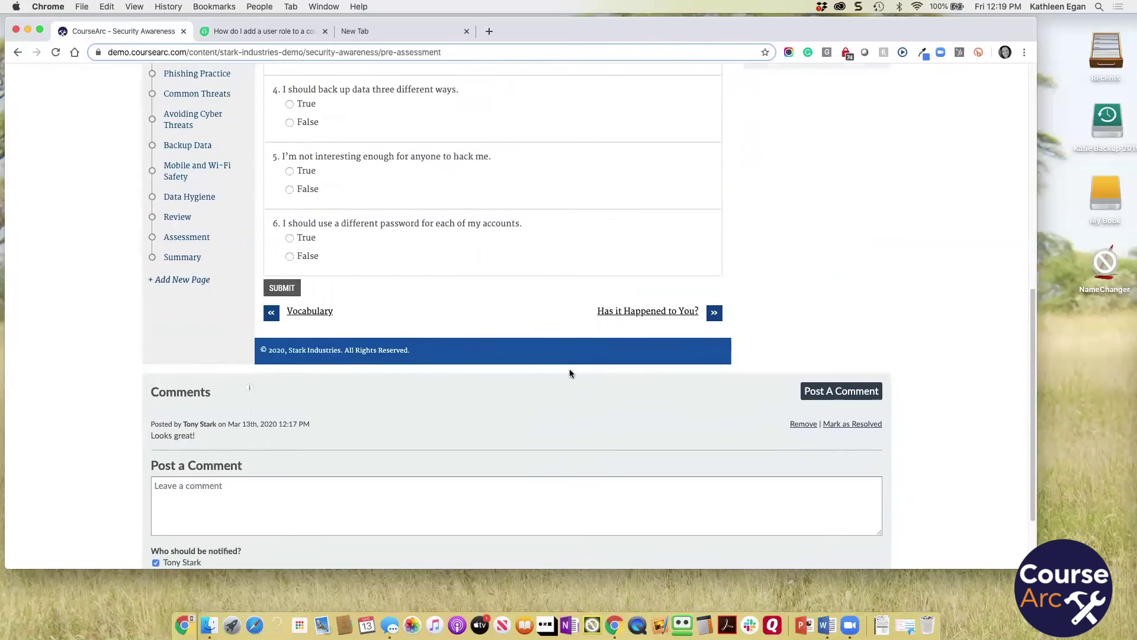
pyautogui.scroll(5, 570, 374)
pyautogui.scroll(-5, 570, 373)
pyautogui.scroll(1, 570, 373)
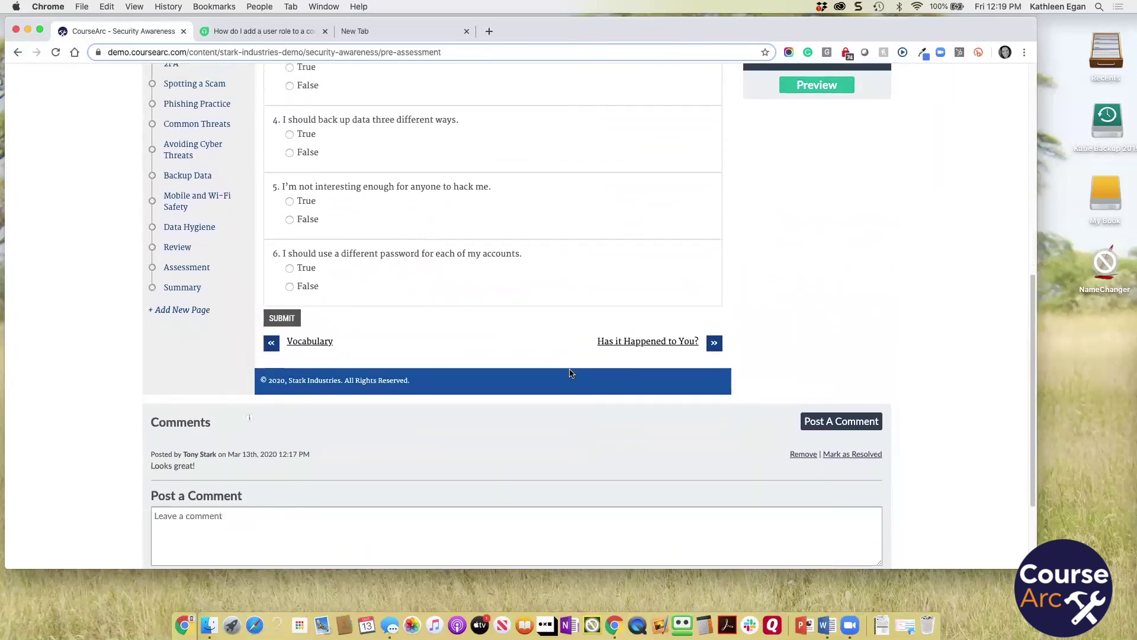
pyautogui.scroll(10, 570, 373)
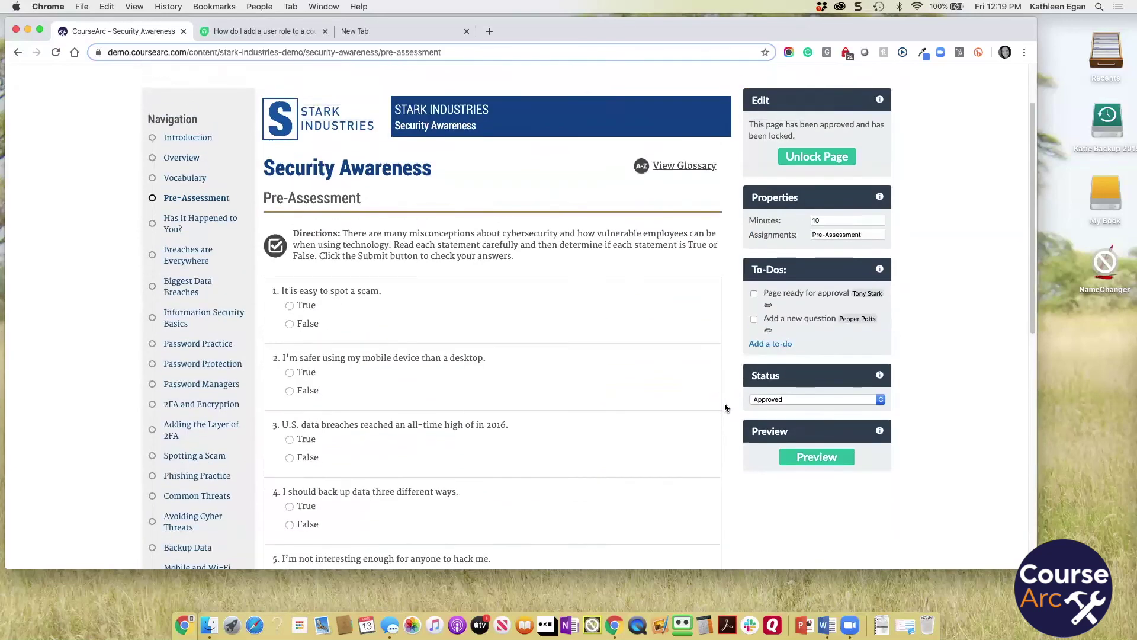
pyautogui.click(754, 334)
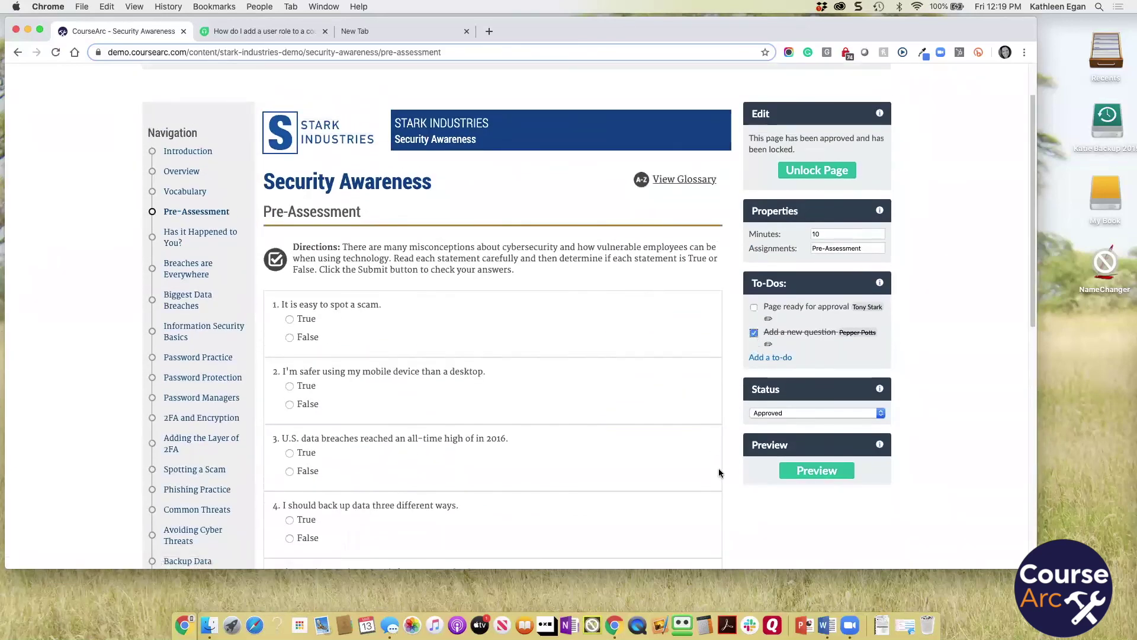
pyautogui.scroll(-5, 687, 509)
pyautogui.scroll(-10, 687, 512)
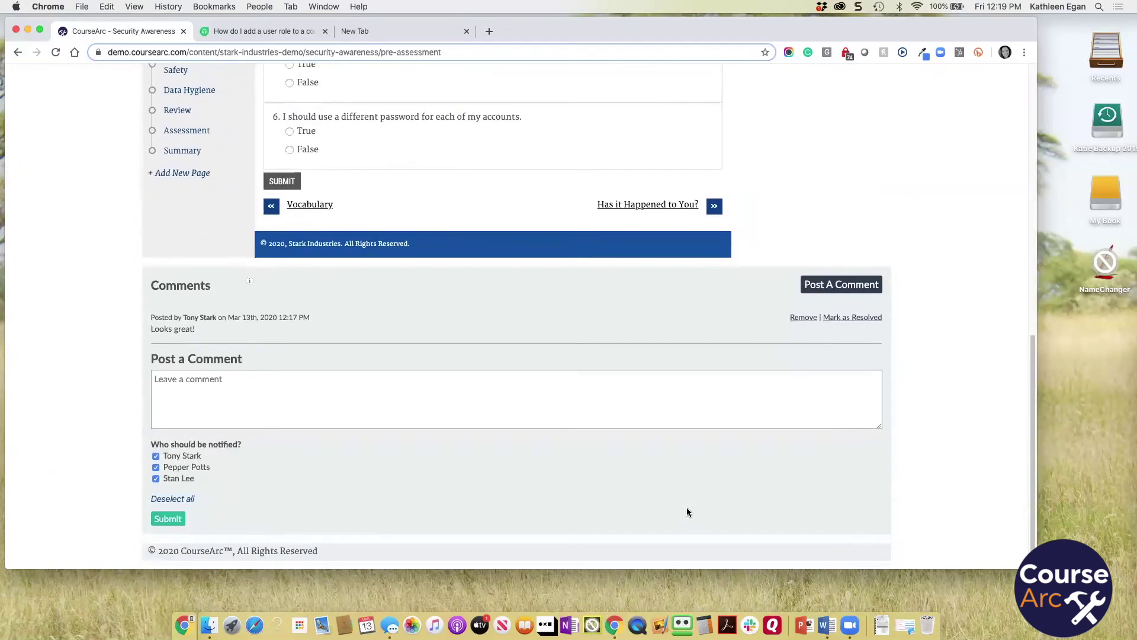
pyautogui.scroll(15, 687, 512)
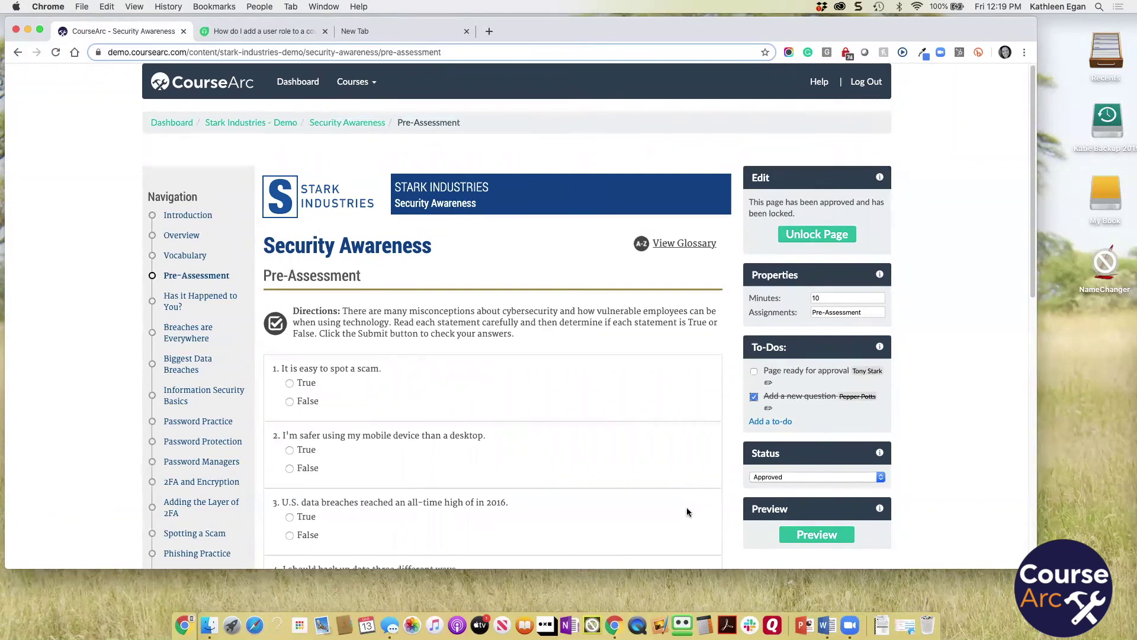
# - Log out and sign in as a different account using its saved credentials
pyautogui.click(861, 90)
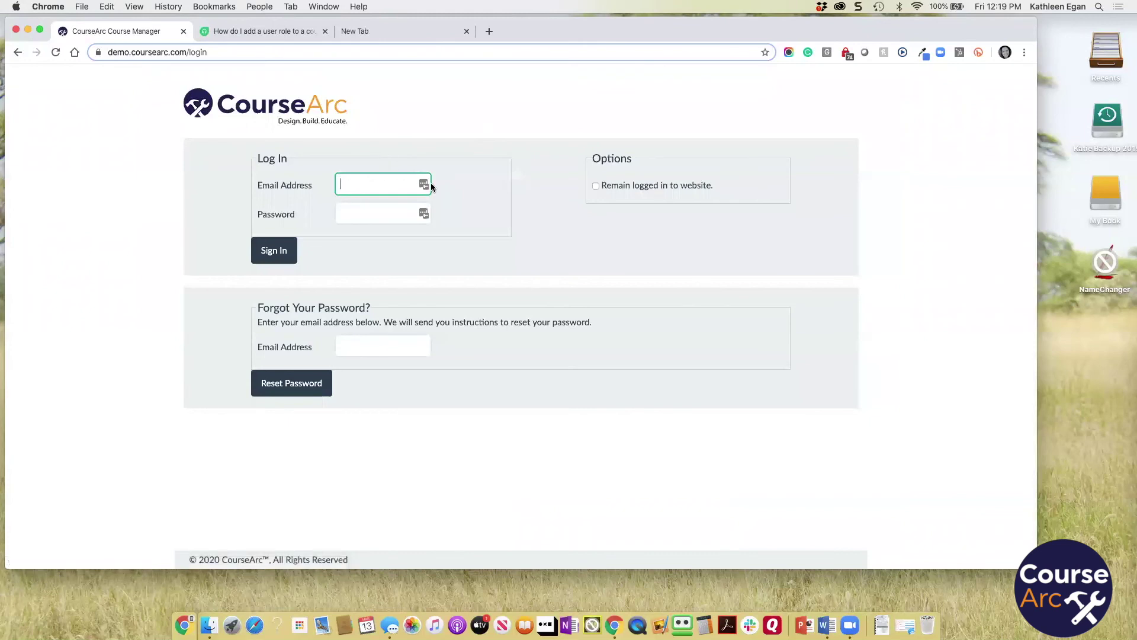
pyautogui.click(418, 184)
pyautogui.click(424, 184)
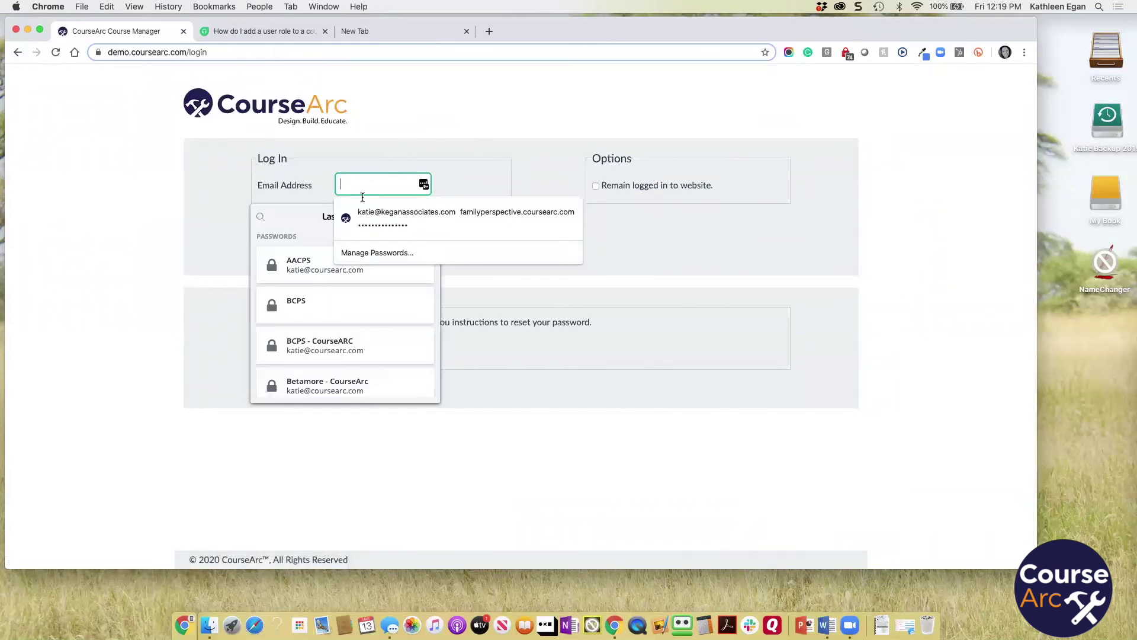
pyautogui.click(265, 220)
pyautogui.write('stan')
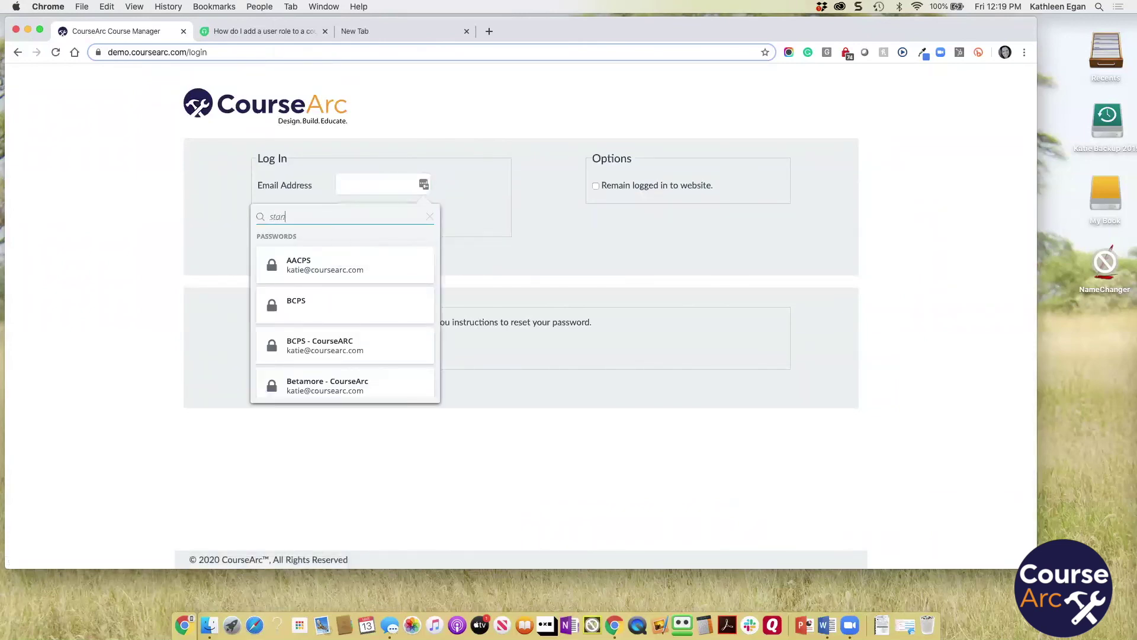
pyautogui.click(270, 261)
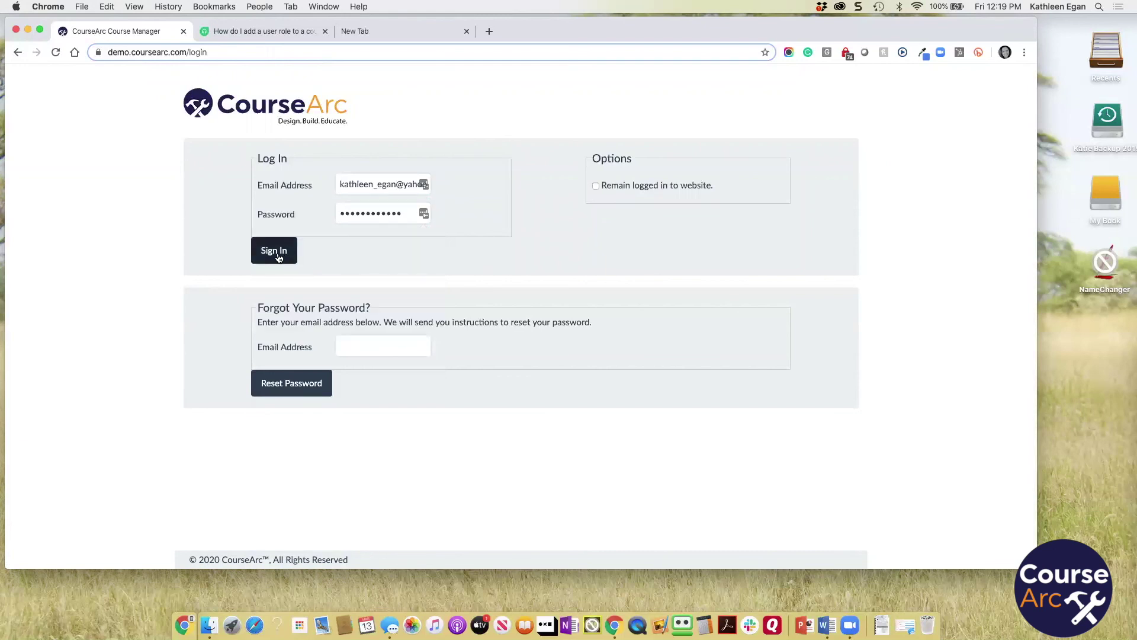
pyautogui.click(278, 254)
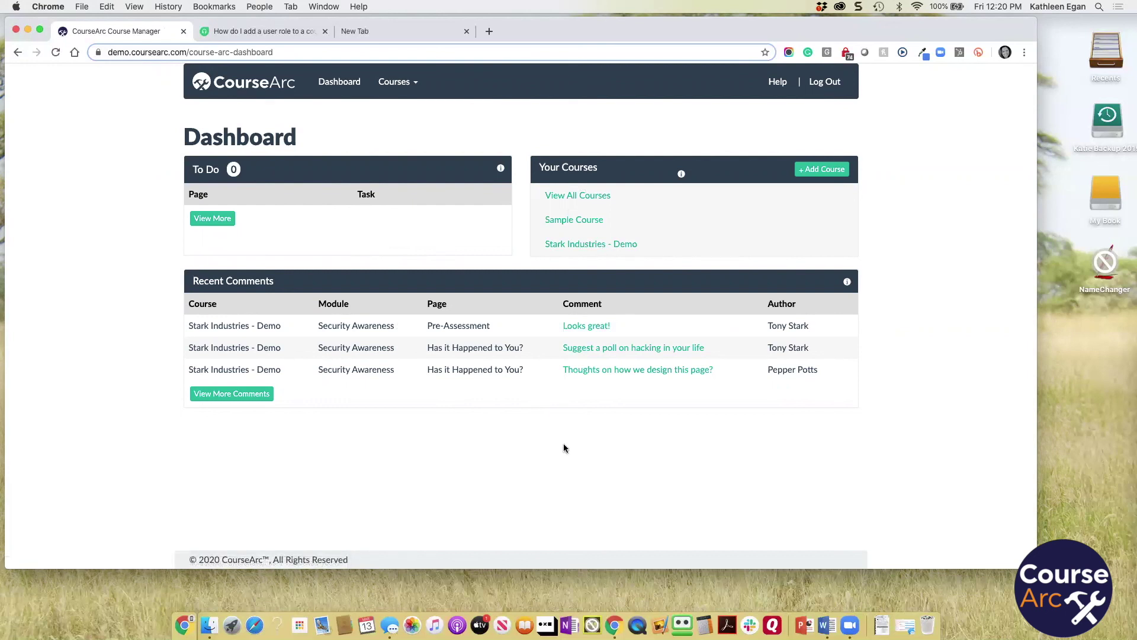
# - Open Stark Industries - Demo, then the Security Awareness module and its Pre-Assessment page
pyautogui.click(586, 248)
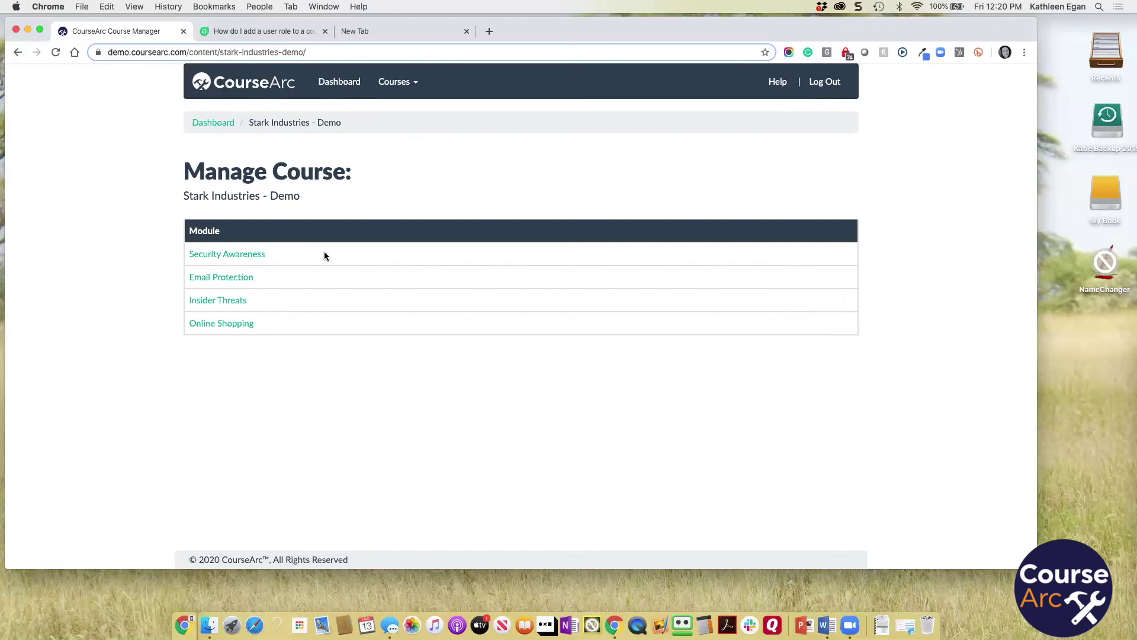
pyautogui.click(230, 261)
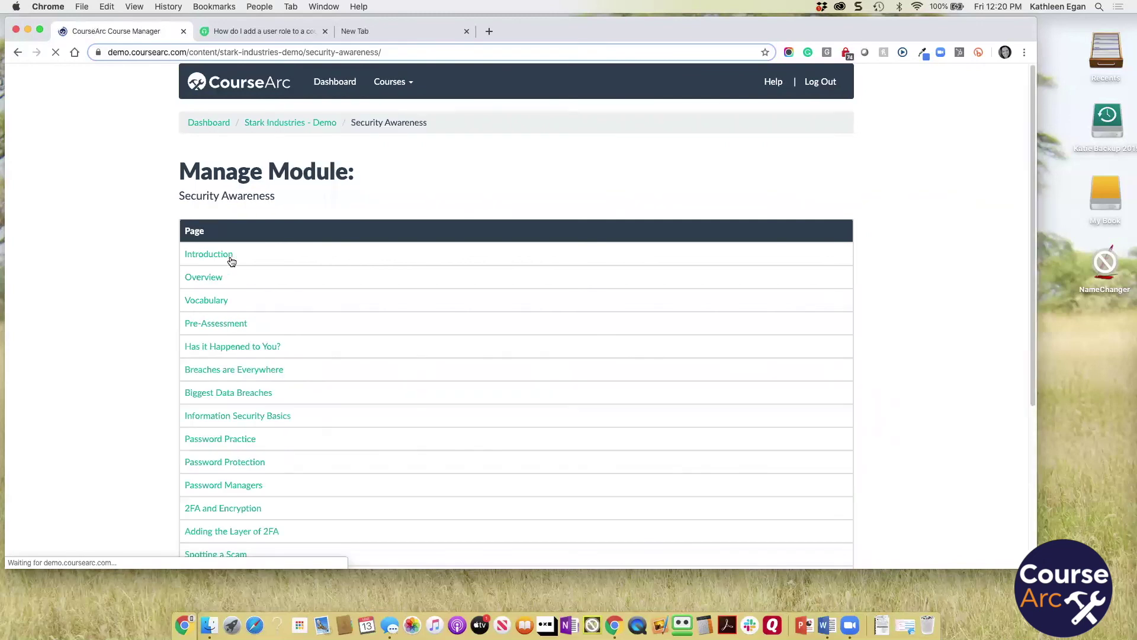
pyautogui.scroll(-5, 462, 369)
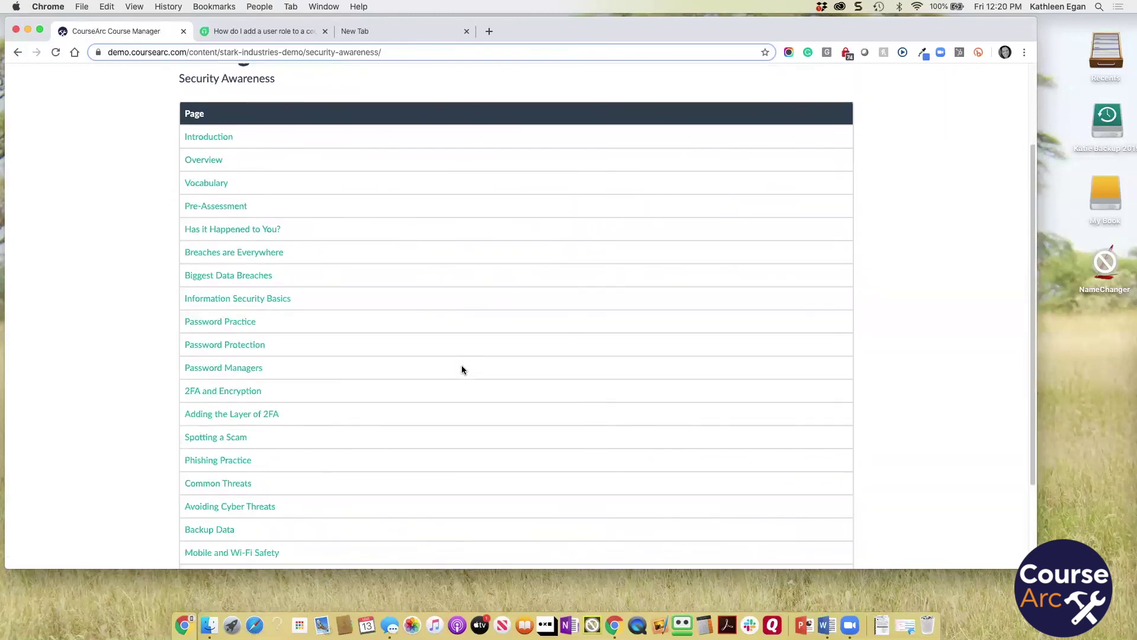
pyautogui.scroll(5, 462, 370)
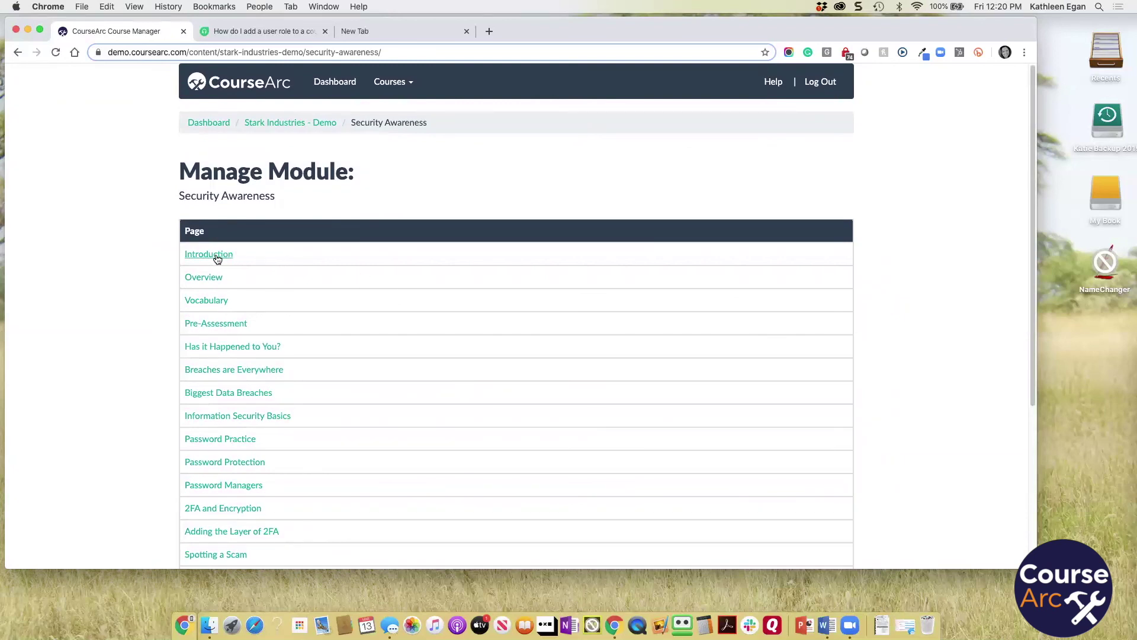
pyautogui.click(218, 325)
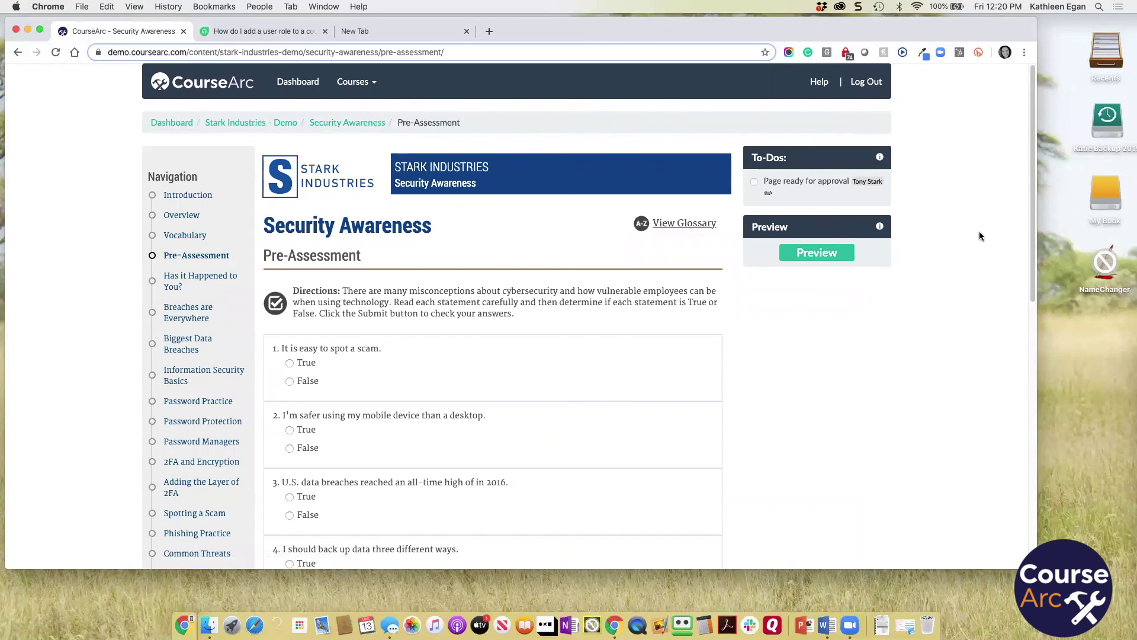
# - Scroll down to the Comments section and place the cursor in the 'Leave a comment' box
pyautogui.scroll(-4, 978, 235)
pyautogui.scroll(-15, 978, 235)
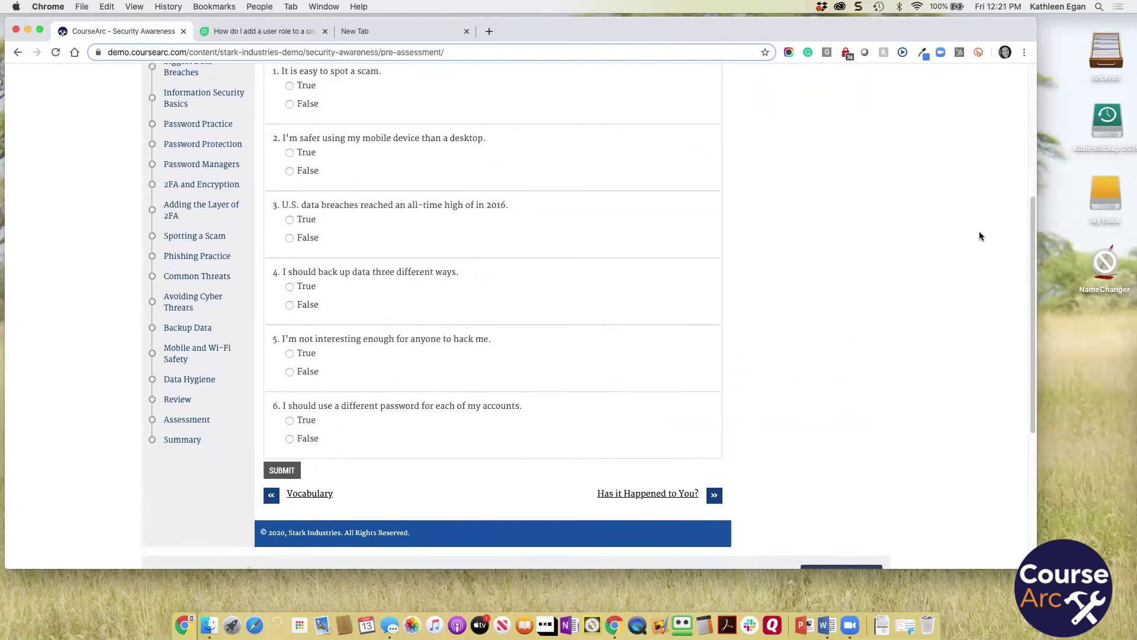
pyautogui.scroll(20, 978, 236)
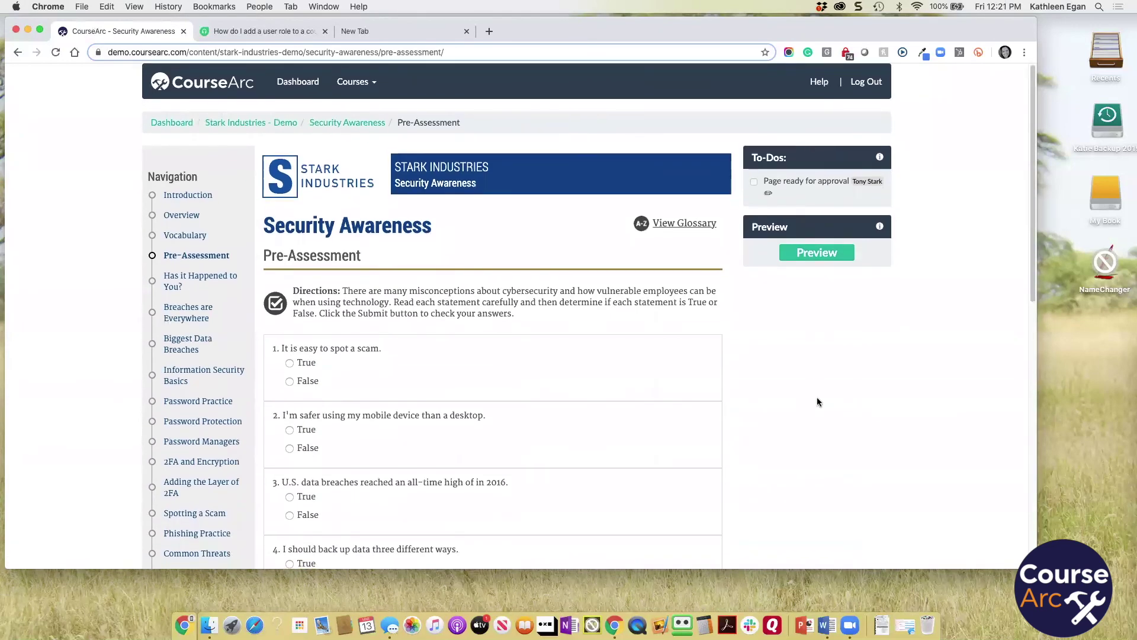
pyautogui.scroll(1, 826, 411)
pyautogui.scroll(-2, 821, 496)
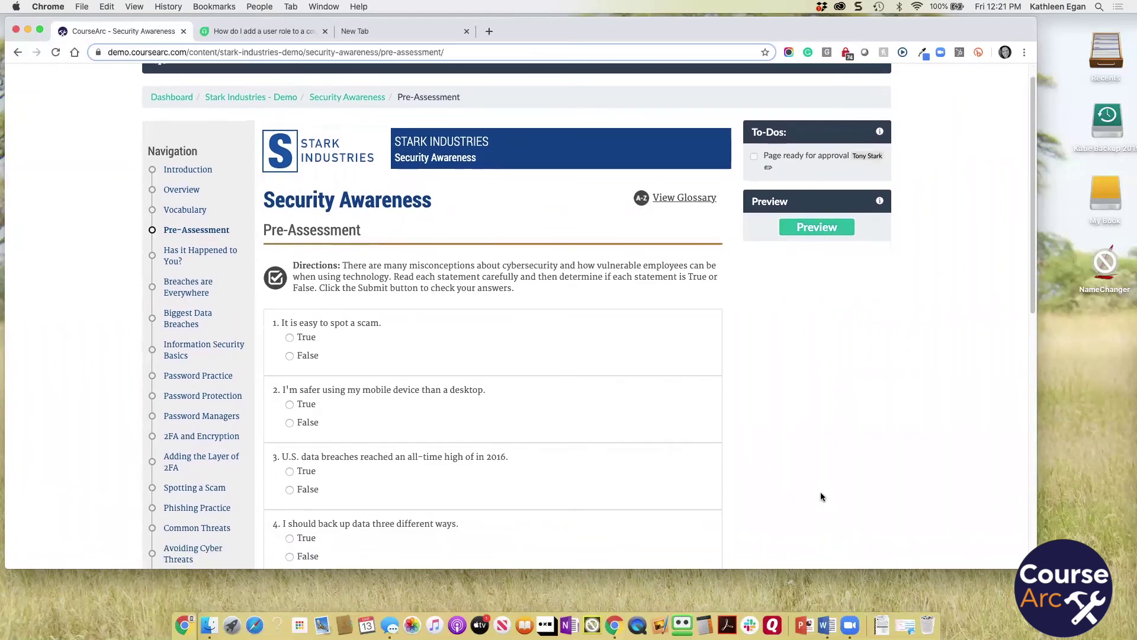
pyautogui.scroll(3, 821, 497)
pyautogui.scroll(-1, 821, 496)
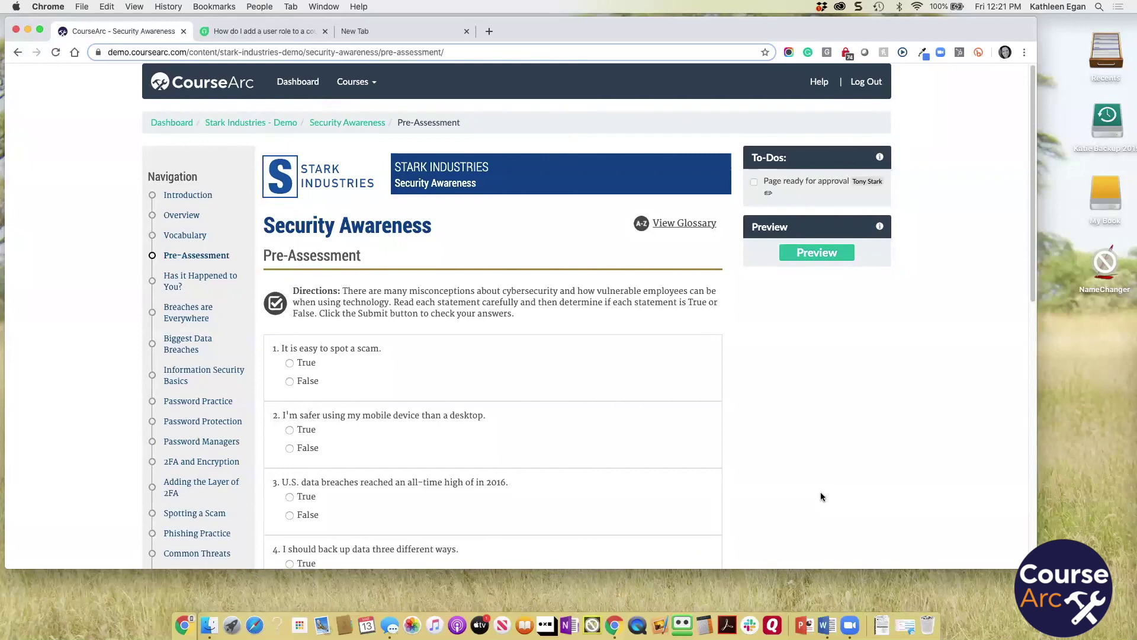
pyautogui.scroll(-10, 821, 496)
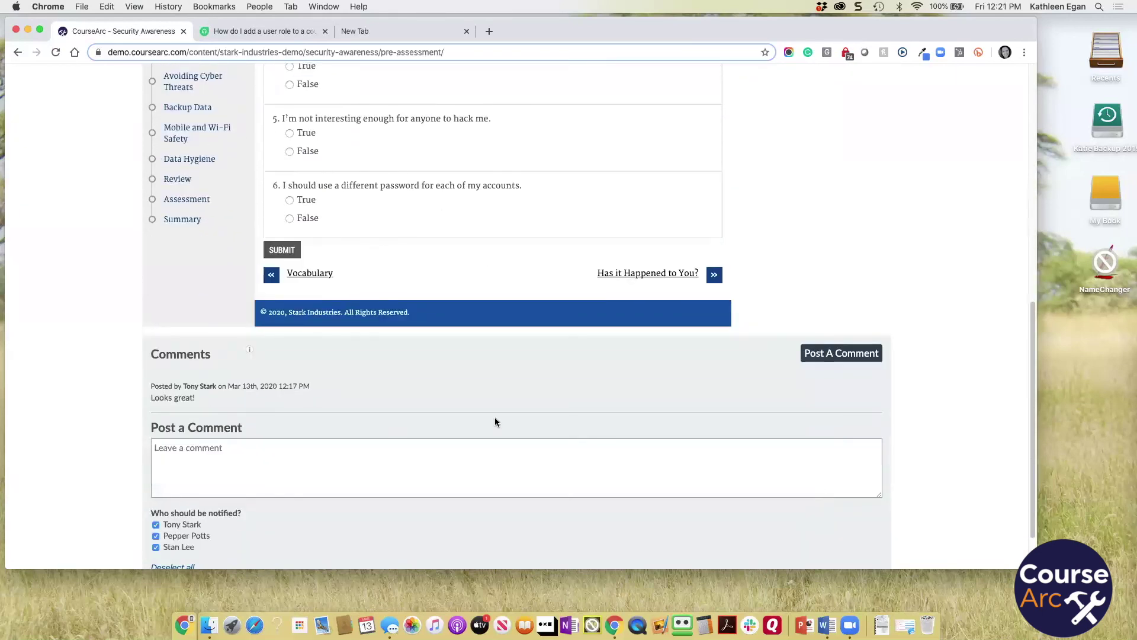
pyautogui.click(399, 455)
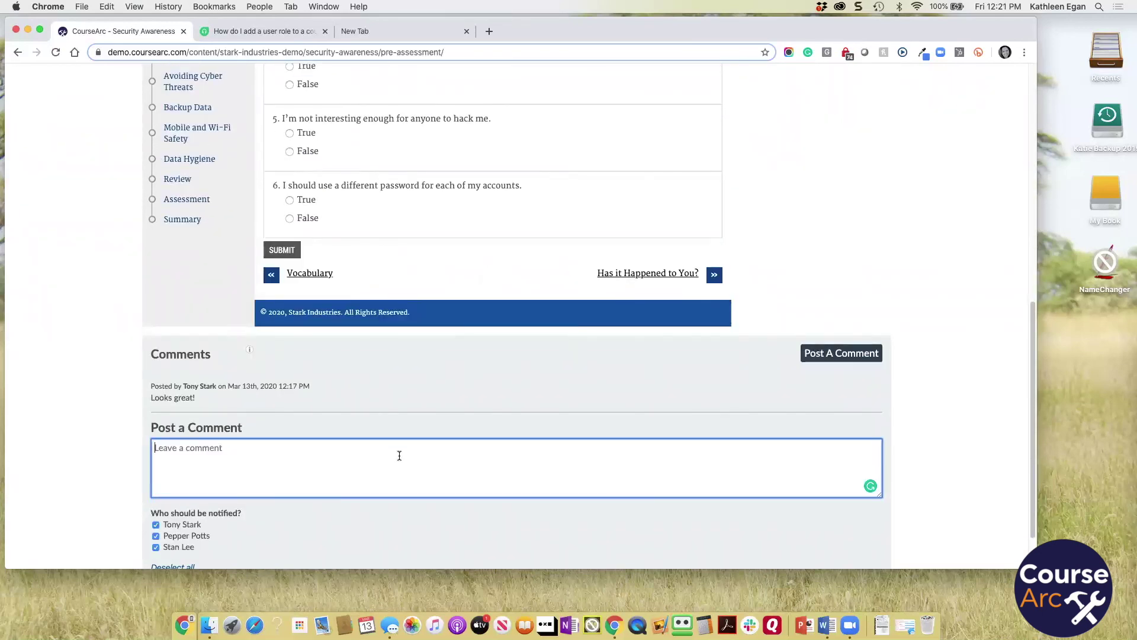
# - Enter the comment 'I don't like the last question.' in the Post a Comment box
pyautogui.write("I don't i")
pyautogui.press('BackSpace')
pyautogui.write('liek')
pyautogui.press('BackSpace')
pyautogui.press('BackSpace')
pyautogui.write('ke the last question.')
# - Submit the comment on the Pre-Assessment page and log out of the commenter account
pyautogui.scroll(-3, 373, 472)
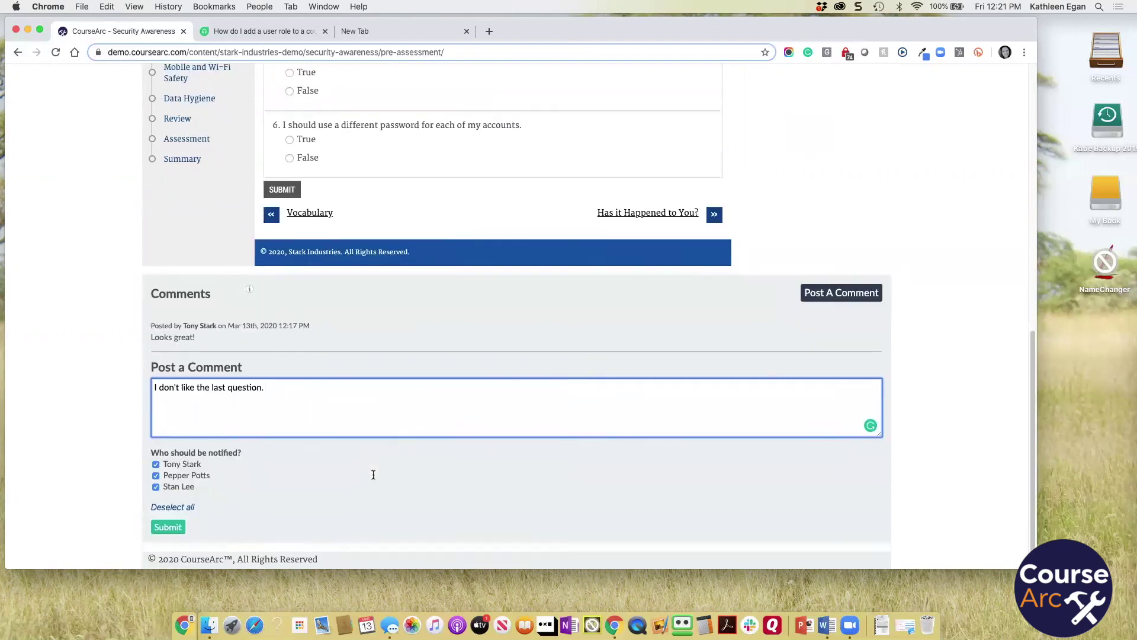
pyautogui.click(171, 528)
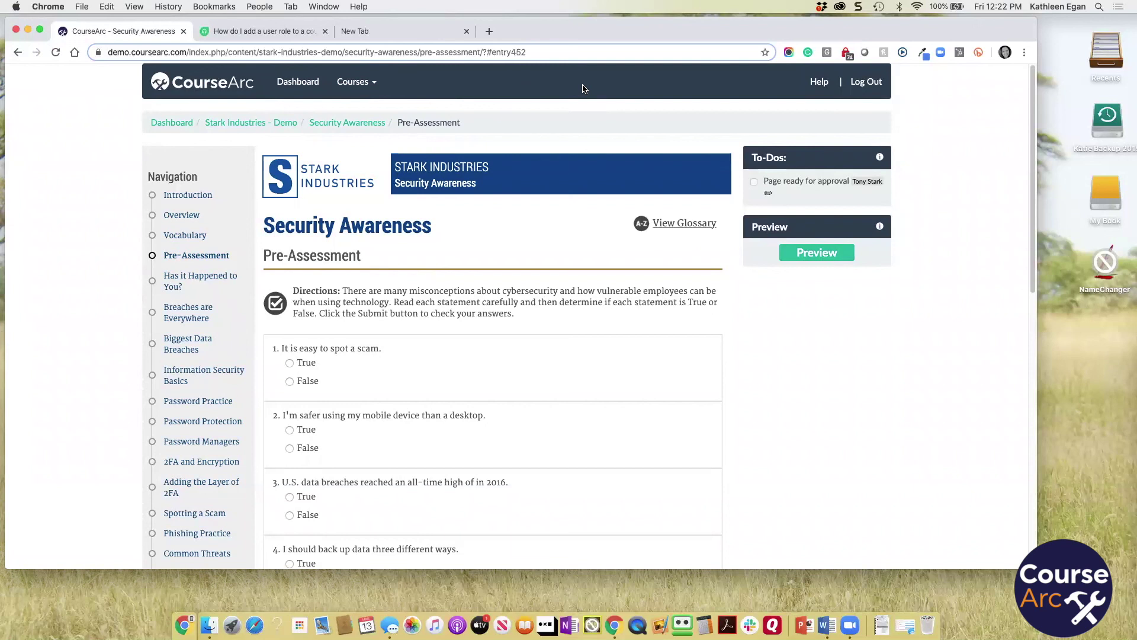
pyautogui.click(867, 82)
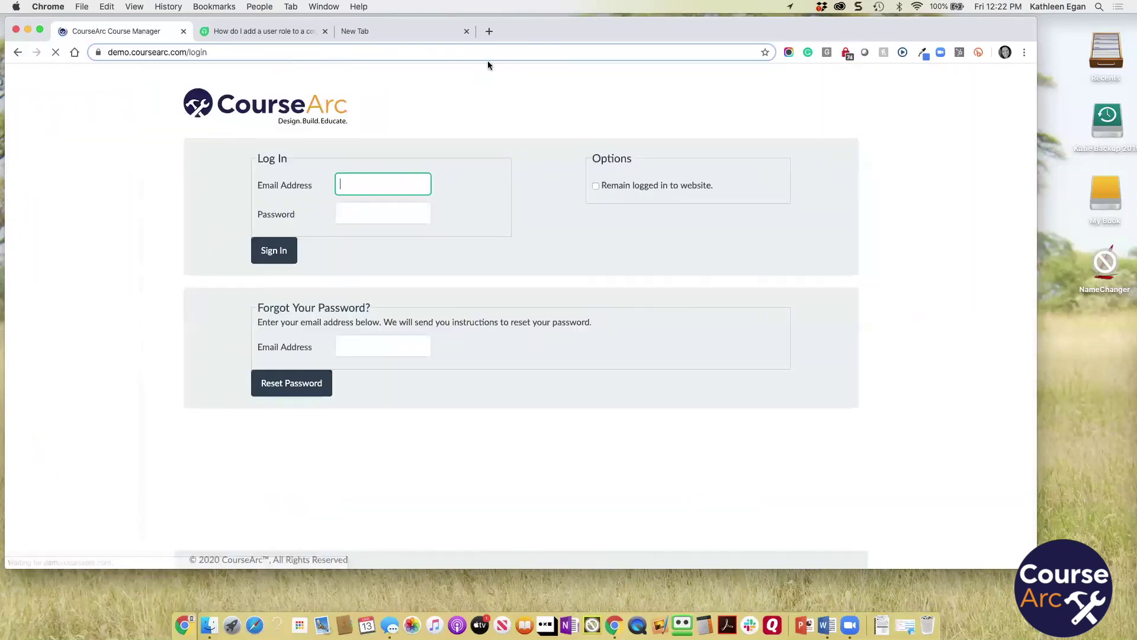
# - Sign in with the administrator's saved LastPass credentials and open the Settings menu
pyautogui.click(424, 185)
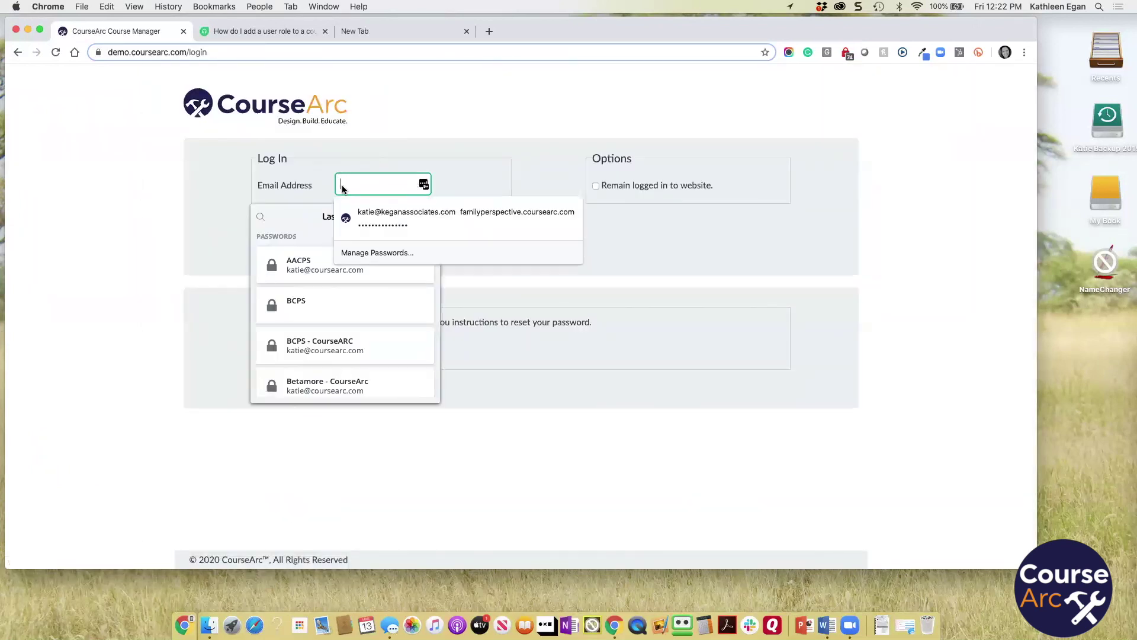
pyautogui.click(259, 219)
pyautogui.write('tony')
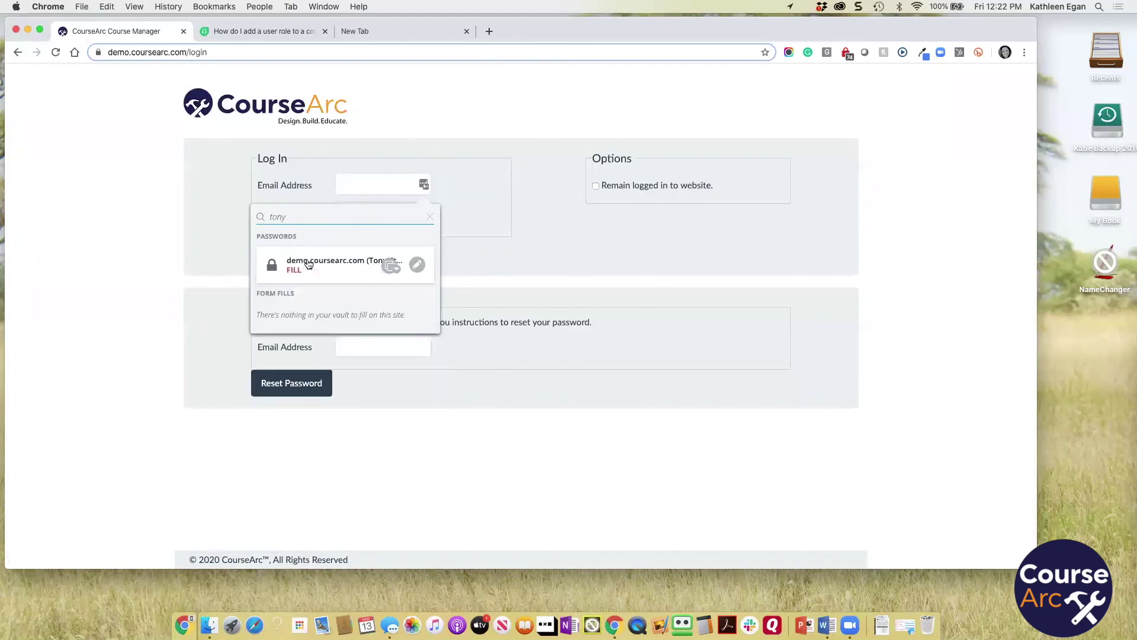
pyautogui.click(308, 261)
pyautogui.click(282, 251)
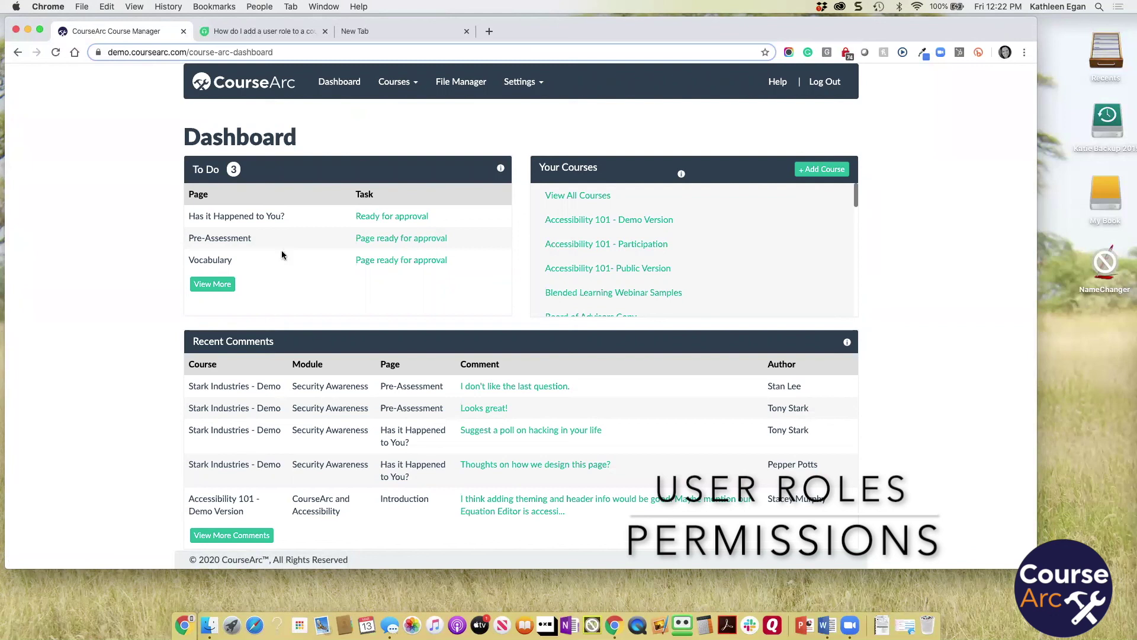
pyautogui.click(520, 83)
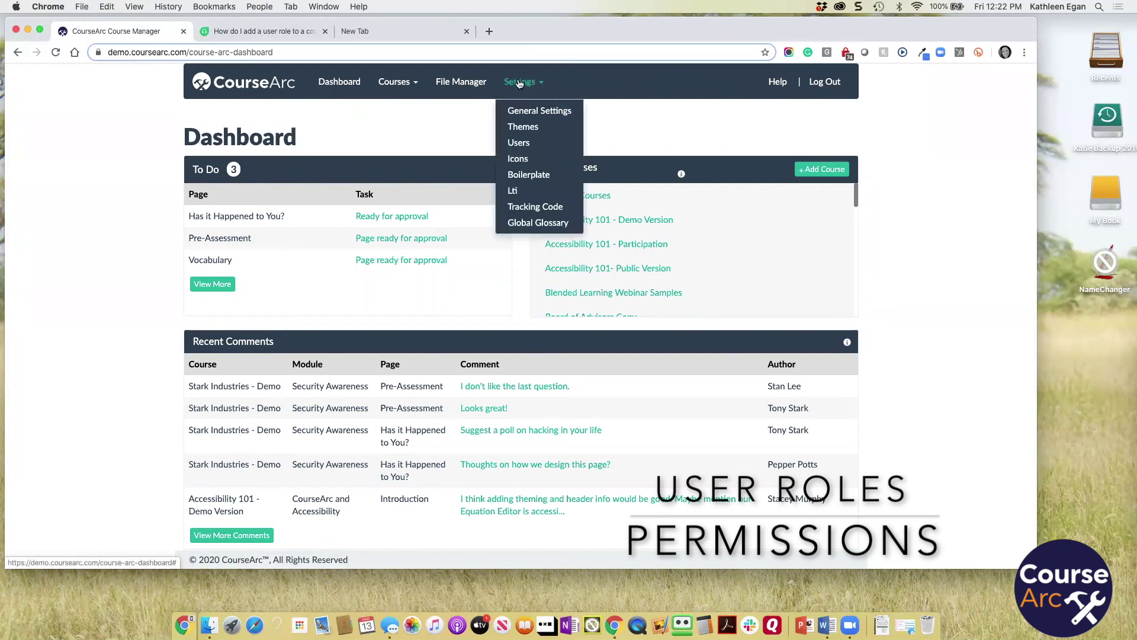
# - Browse the Settings > Users list and open the commenter's Edit User page
pyautogui.click(525, 146)
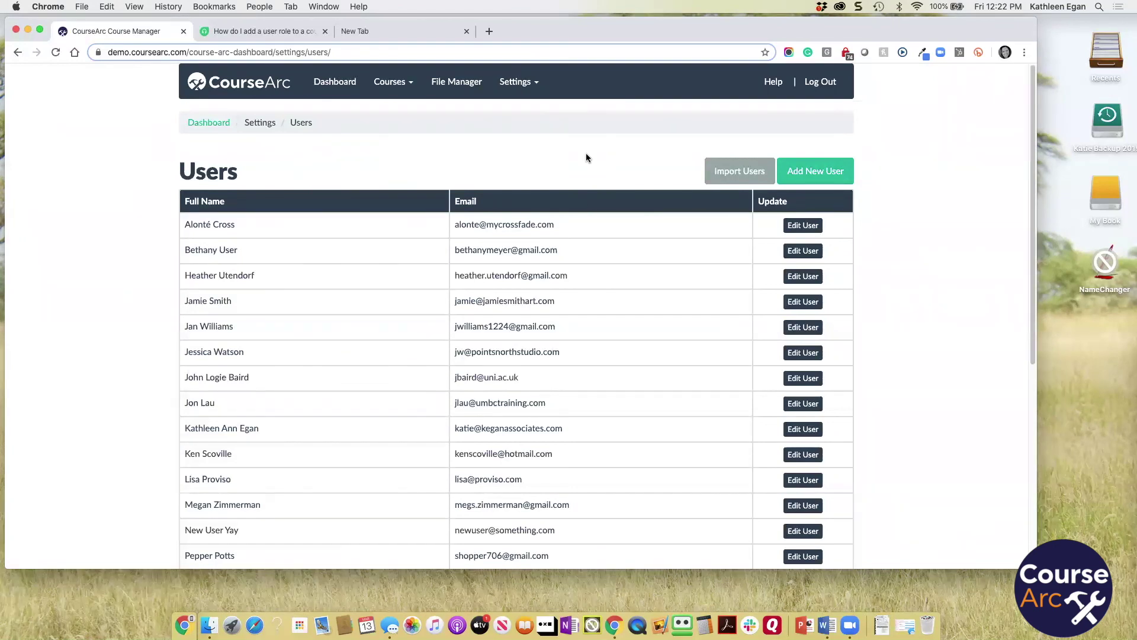
pyautogui.scroll(-8, 654, 289)
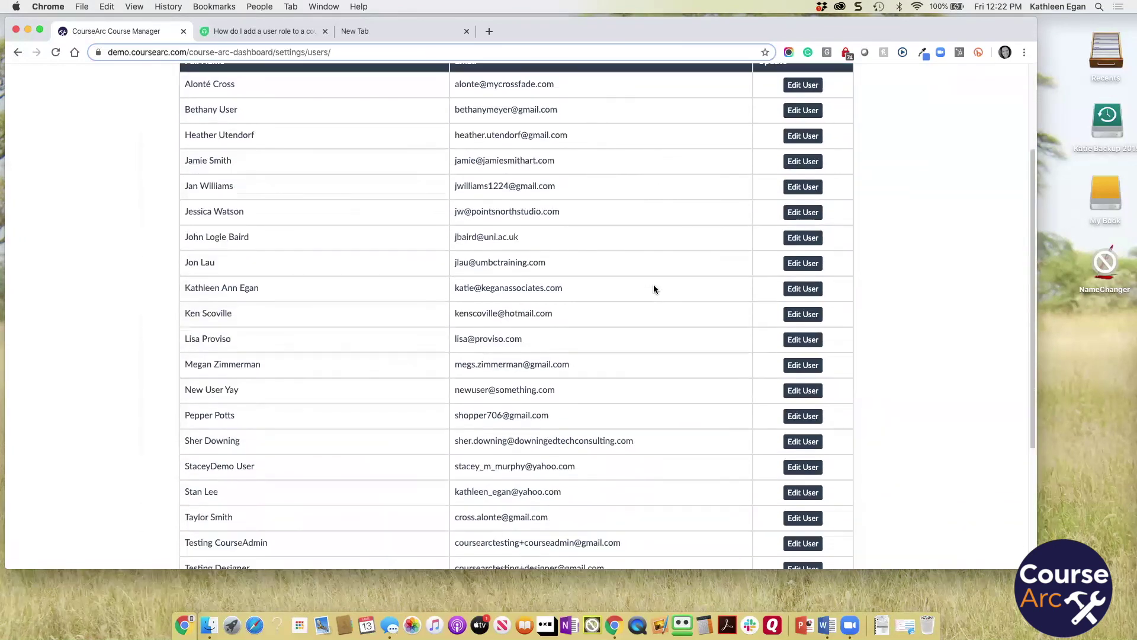
pyautogui.scroll(2, 654, 289)
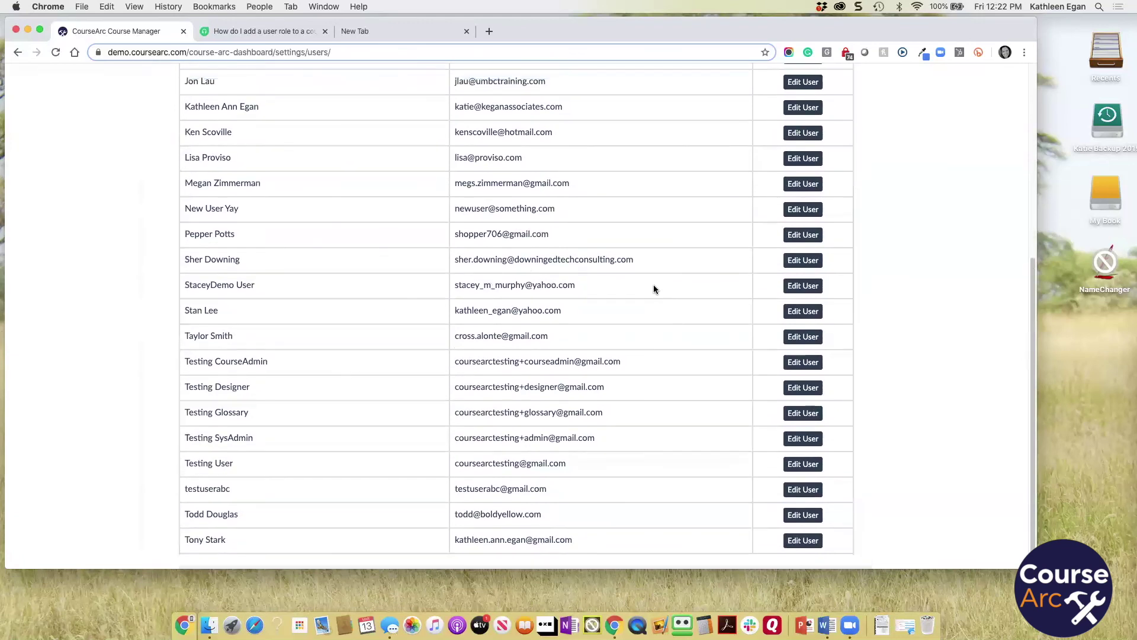
pyautogui.click(803, 353)
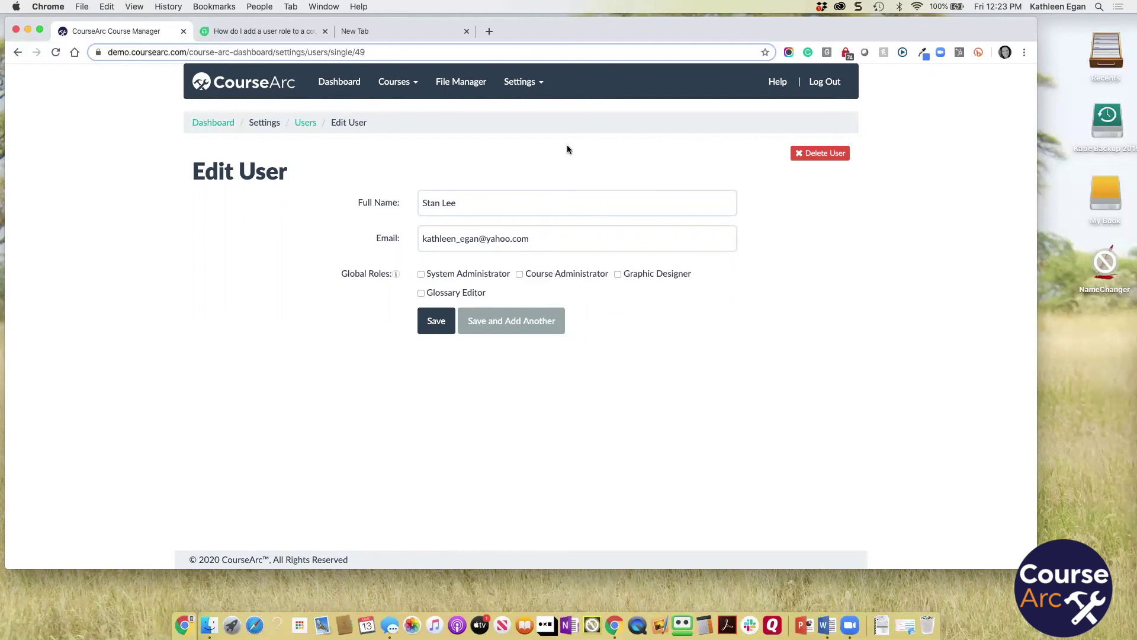
# - Return to the Users list and check a second demo account's global roles
pyautogui.click(306, 122)
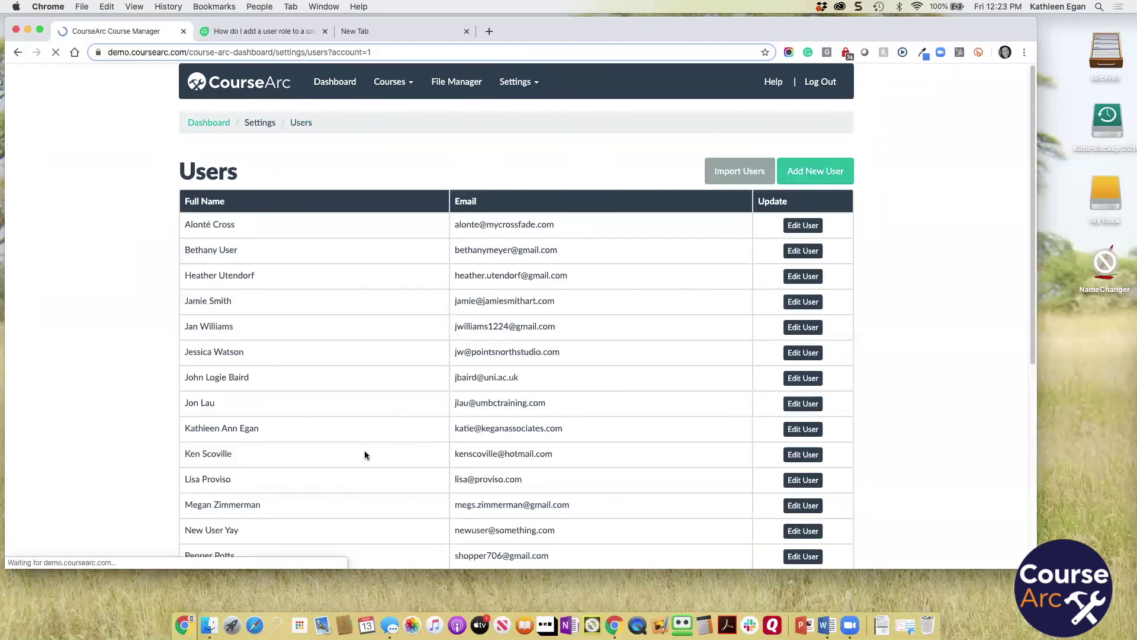
pyautogui.scroll(-10, 364, 453)
pyautogui.scroll(2, 364, 455)
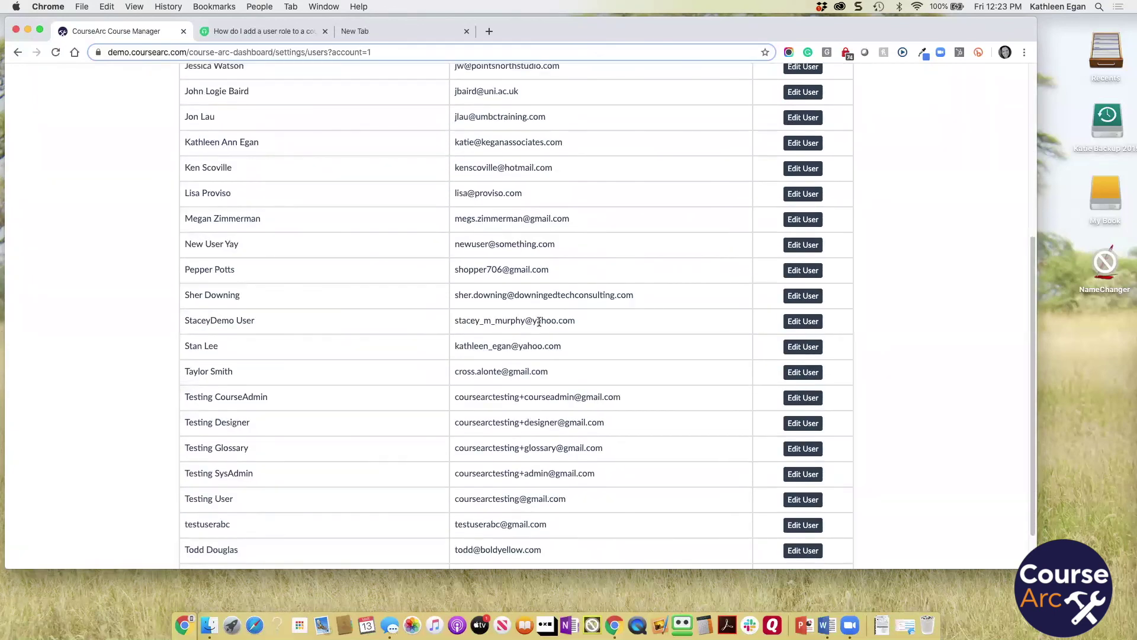
pyautogui.click(800, 304)
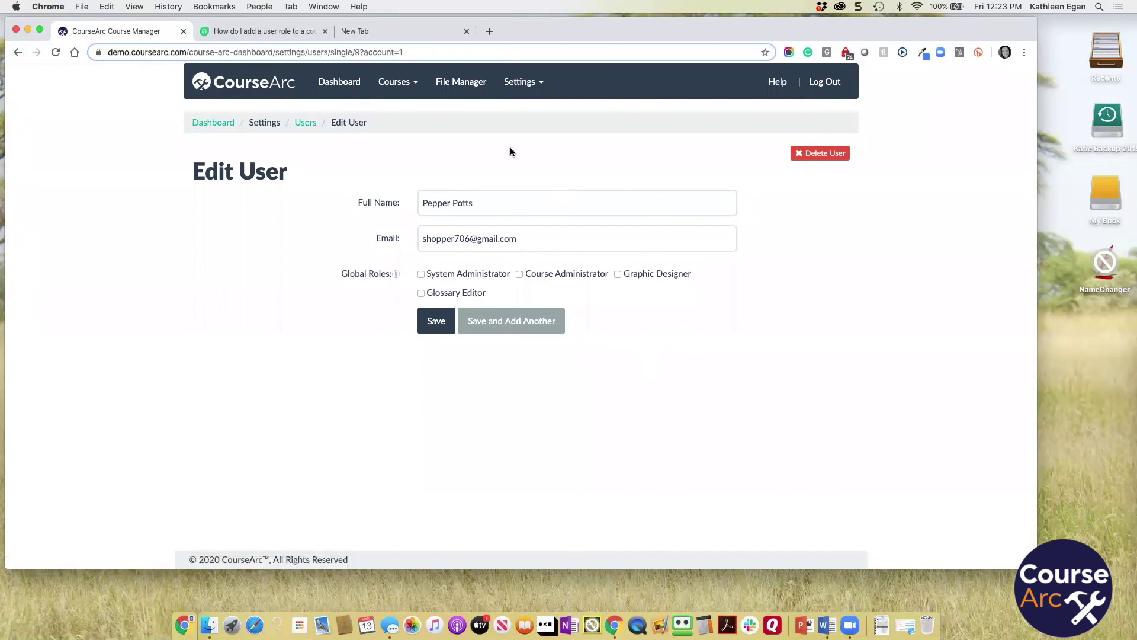
# - Check the administrator account's global roles, then go to Courses > View All Courses
pyautogui.click(305, 122)
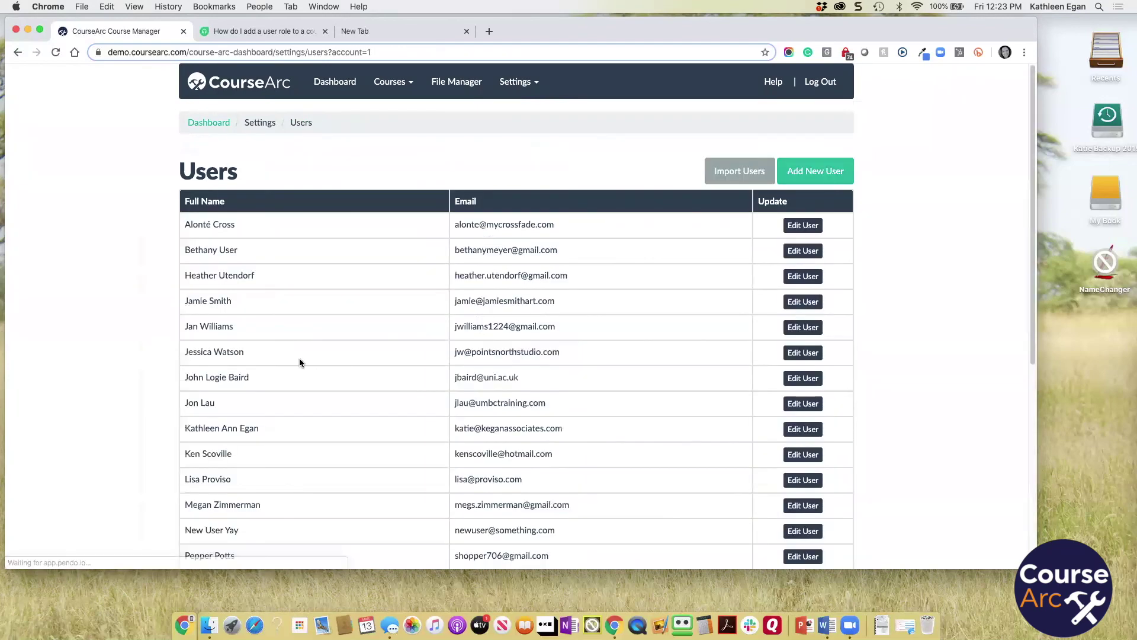
pyautogui.scroll(-6, 299, 362)
pyautogui.click(803, 524)
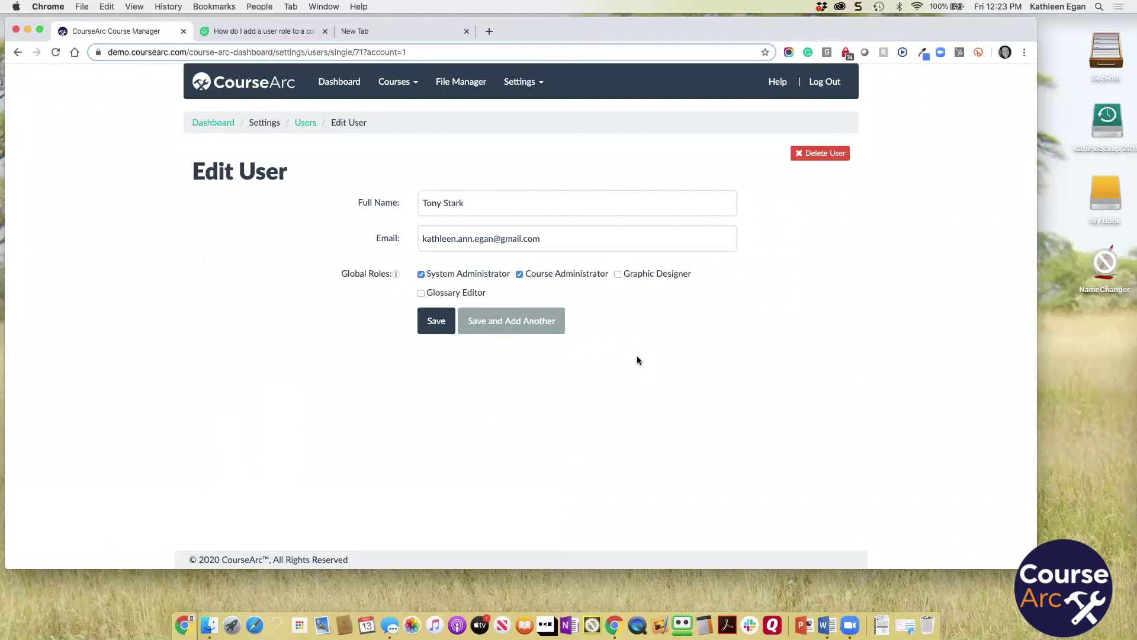
pyautogui.click(397, 83)
pyautogui.click(400, 111)
# - Search course titles for 'stark' and open Stark Industries - Demo
pyautogui.click(731, 150)
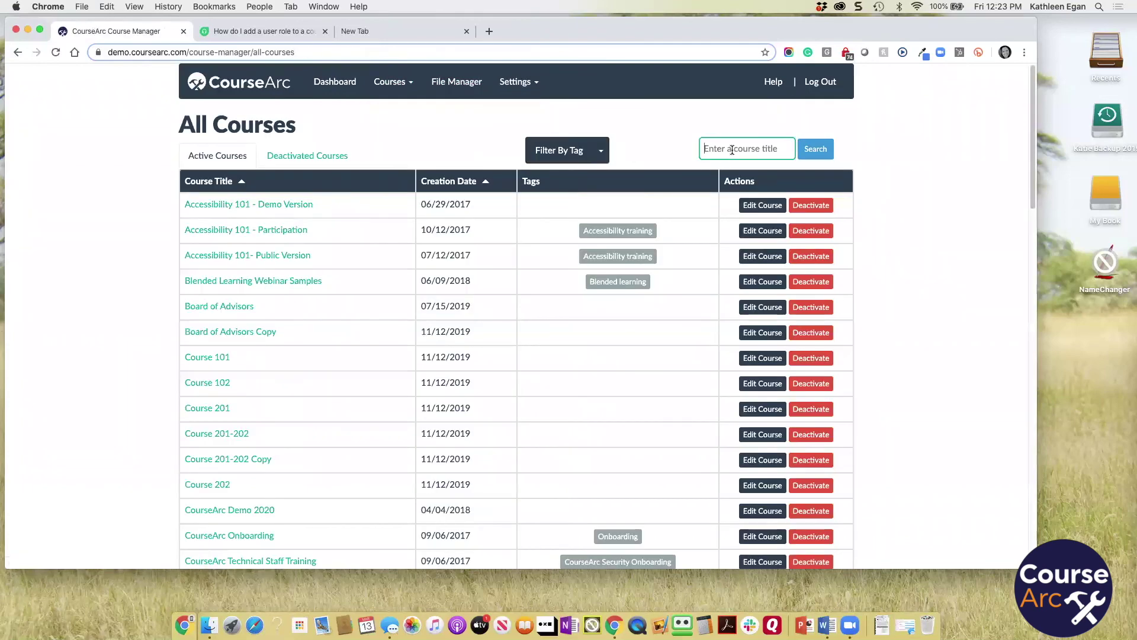
pyautogui.write('stark')
pyautogui.press('Return')
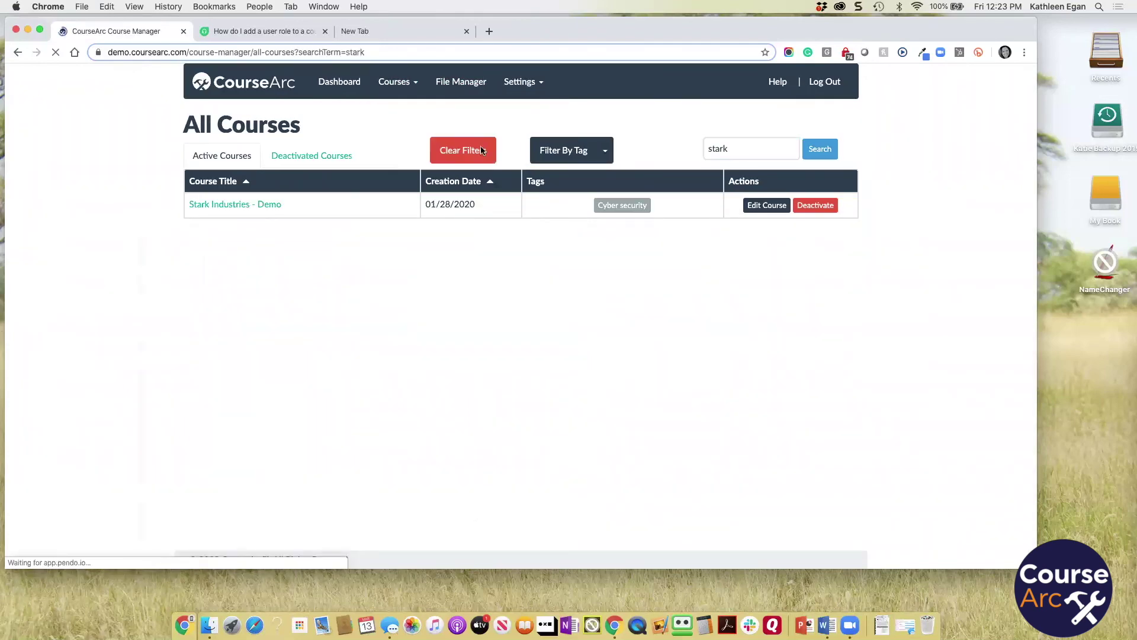
pyautogui.click(232, 204)
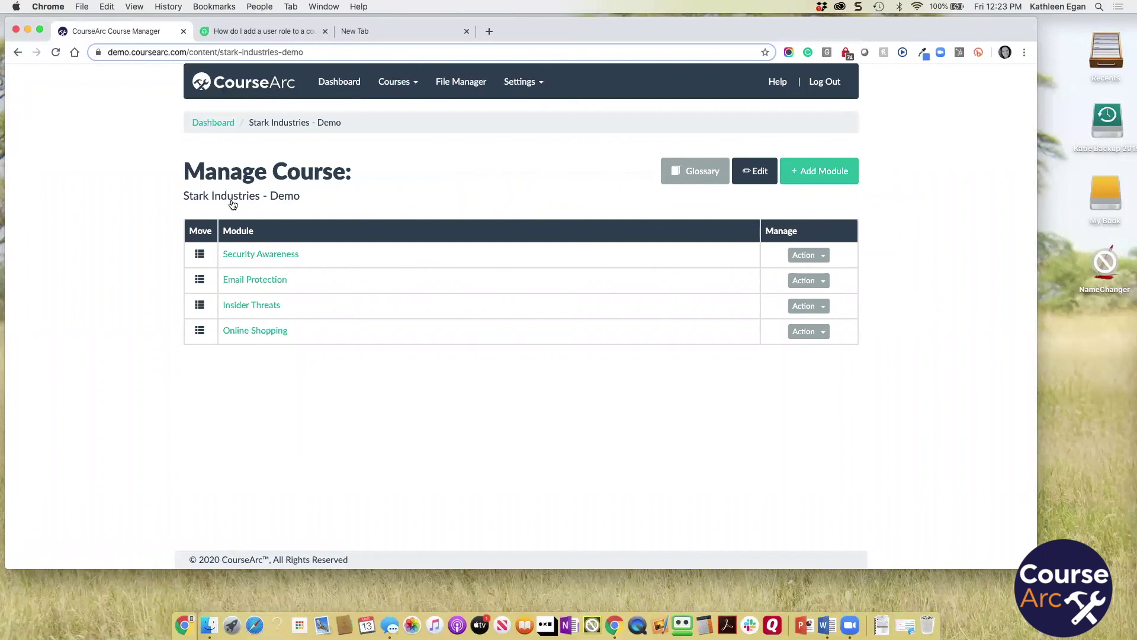
# - Open Edit for Stark Industries - Demo and review its leader, editor, commenter and approver assignments
pyautogui.click(757, 176)
pyautogui.scroll(-5, 669, 423)
pyautogui.scroll(-3, 670, 423)
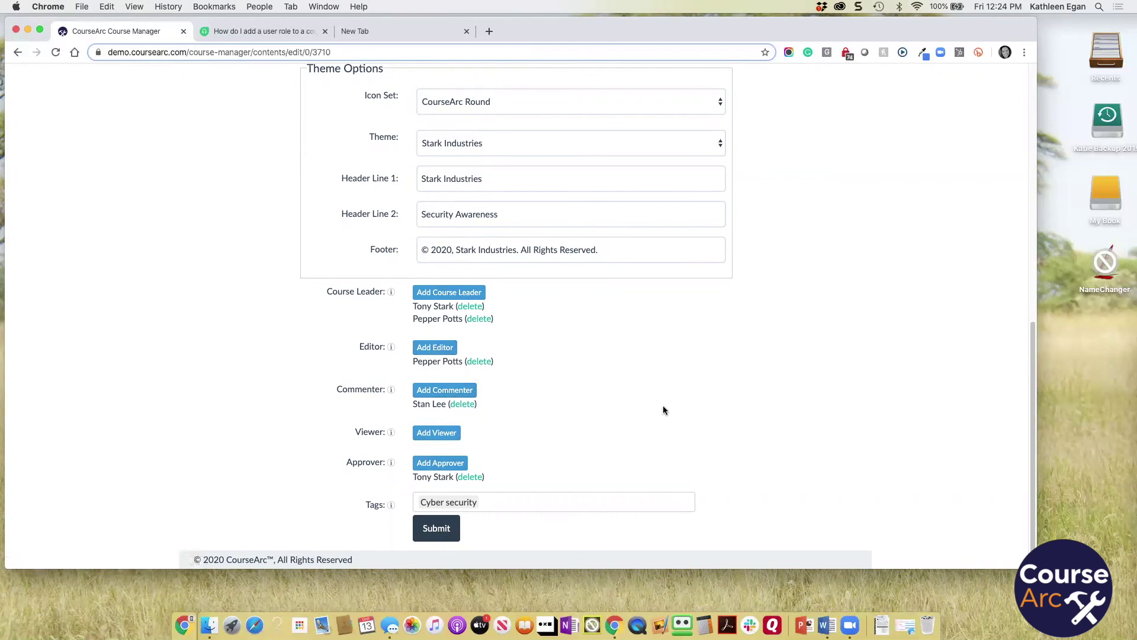
pyautogui.scroll(2, 782, 390)
pyautogui.scroll(-2, 781, 392)
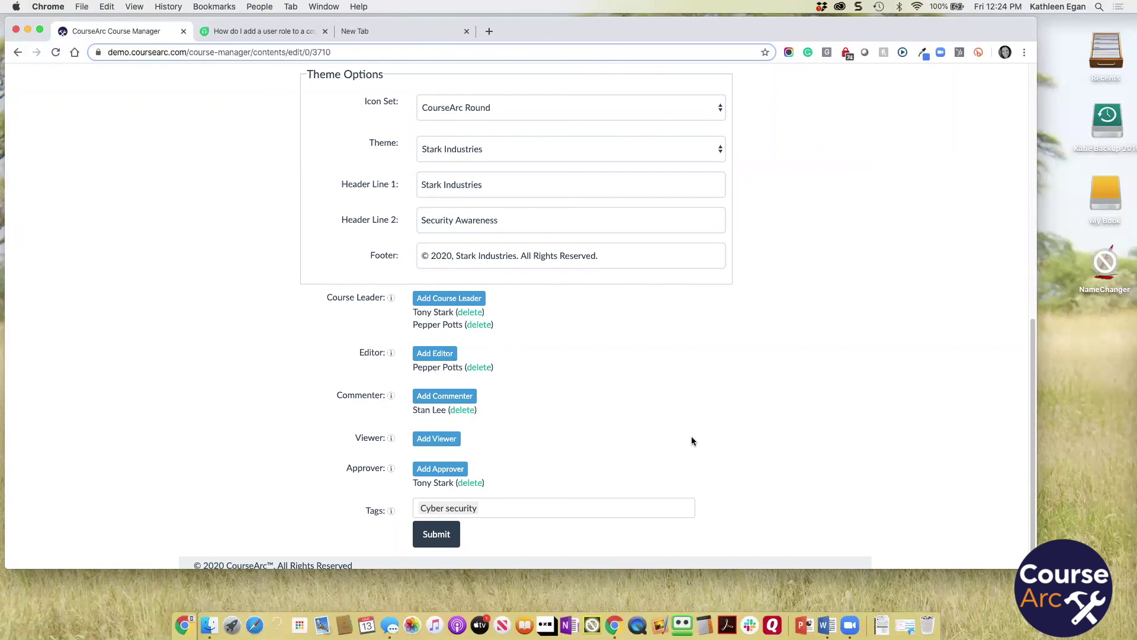
pyautogui.scroll(10, 692, 439)
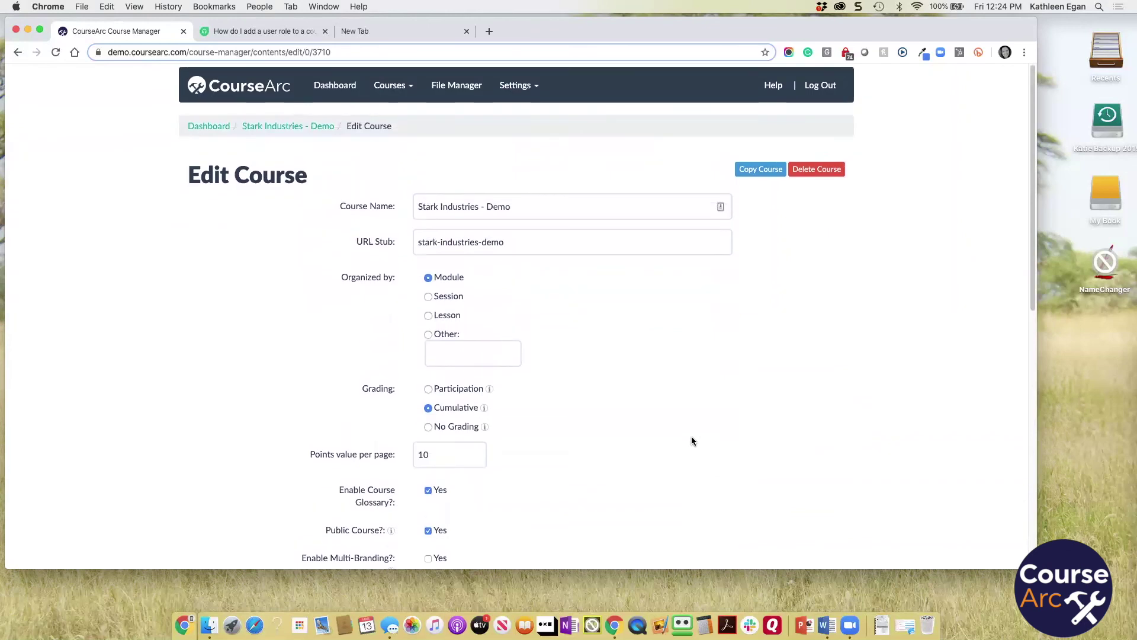